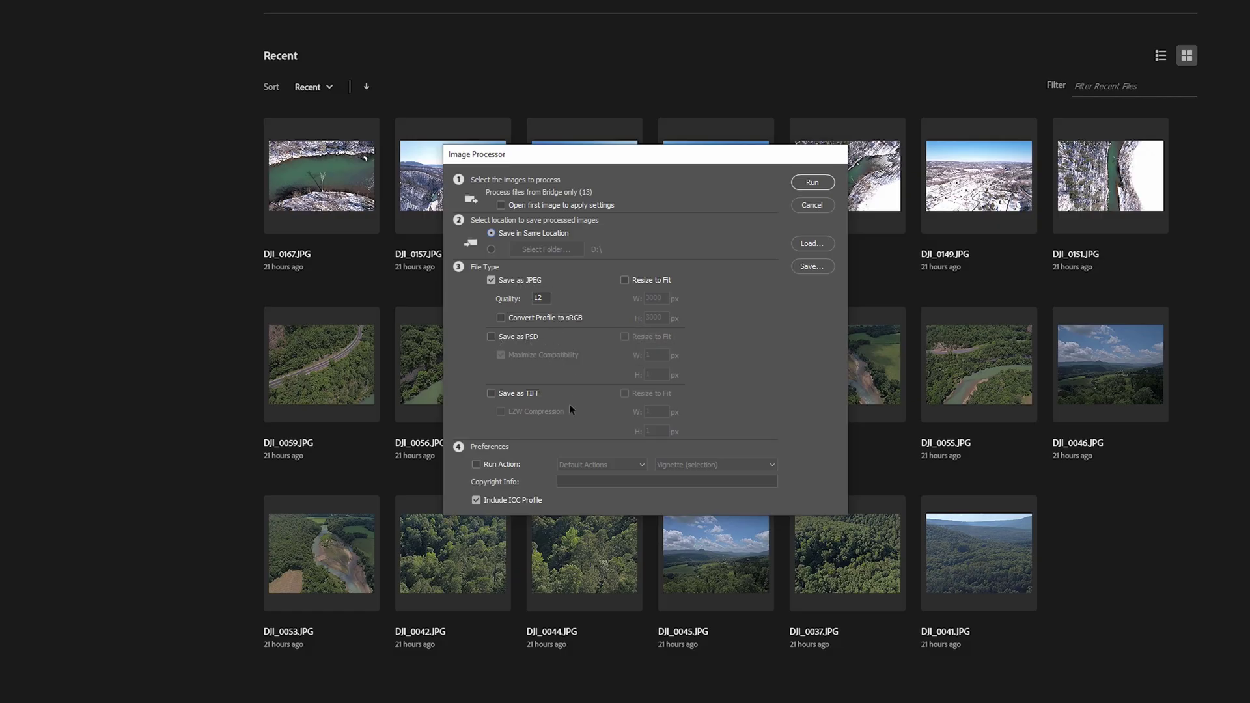
Batch-rename the 13 JPEGs as Shutterstock_ plus a three-digit sequence starting at 001.
{"action": "left_click", "coordinate": [625, 279]}
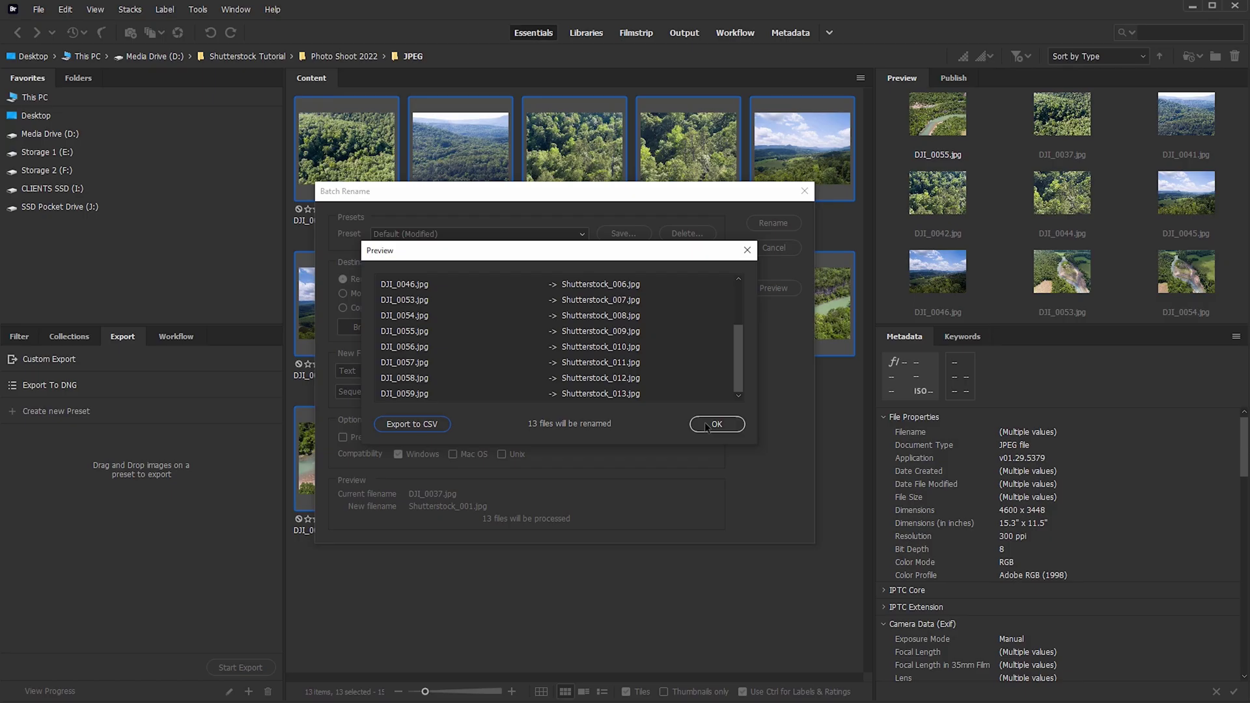
{"action": "left_click", "coordinate": [717, 424]}
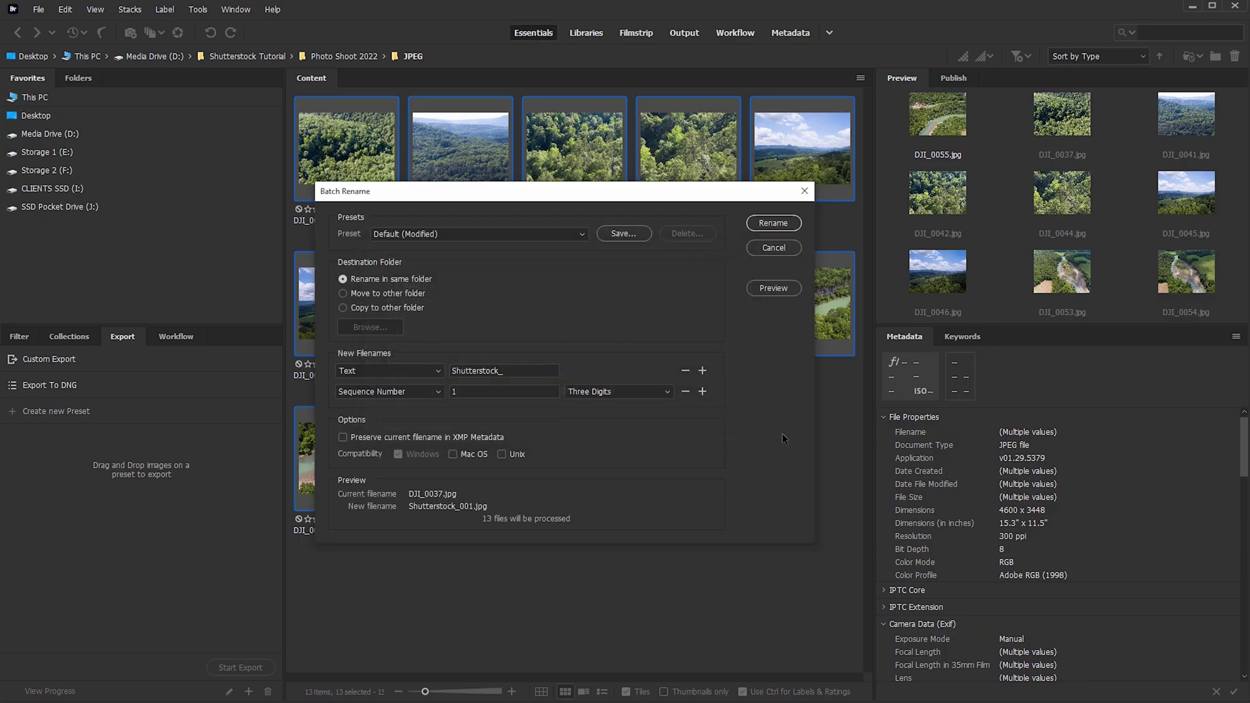
{"action": "left_click", "coordinate": [786, 225]}
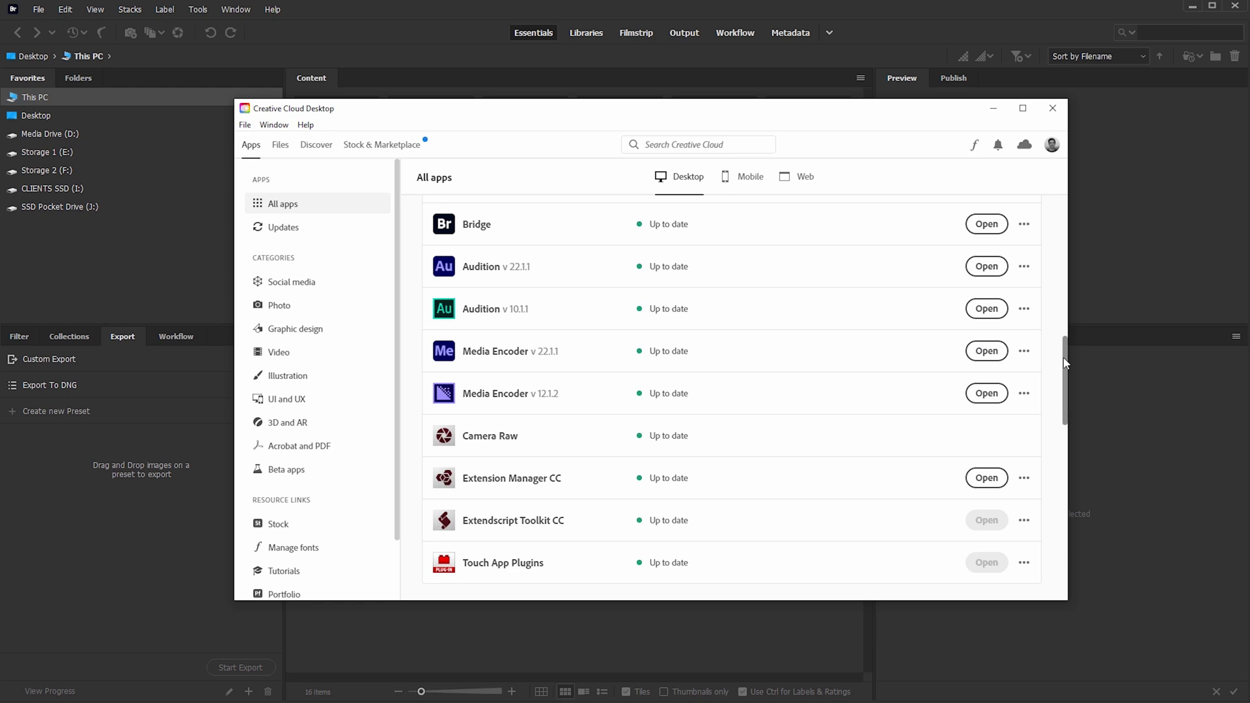
Scroll Creative Cloud's All apps list to confirm updates, then close the window.
{"action": "mouse_move", "coordinate": [1065, 363]}
{"action": "left_mouse_down"}
{"action": "mouse_move", "coordinate": [1068, 444]}
{"action": "mouse_move", "coordinate": [1068, 362]}
{"action": "left_mouse_up"}
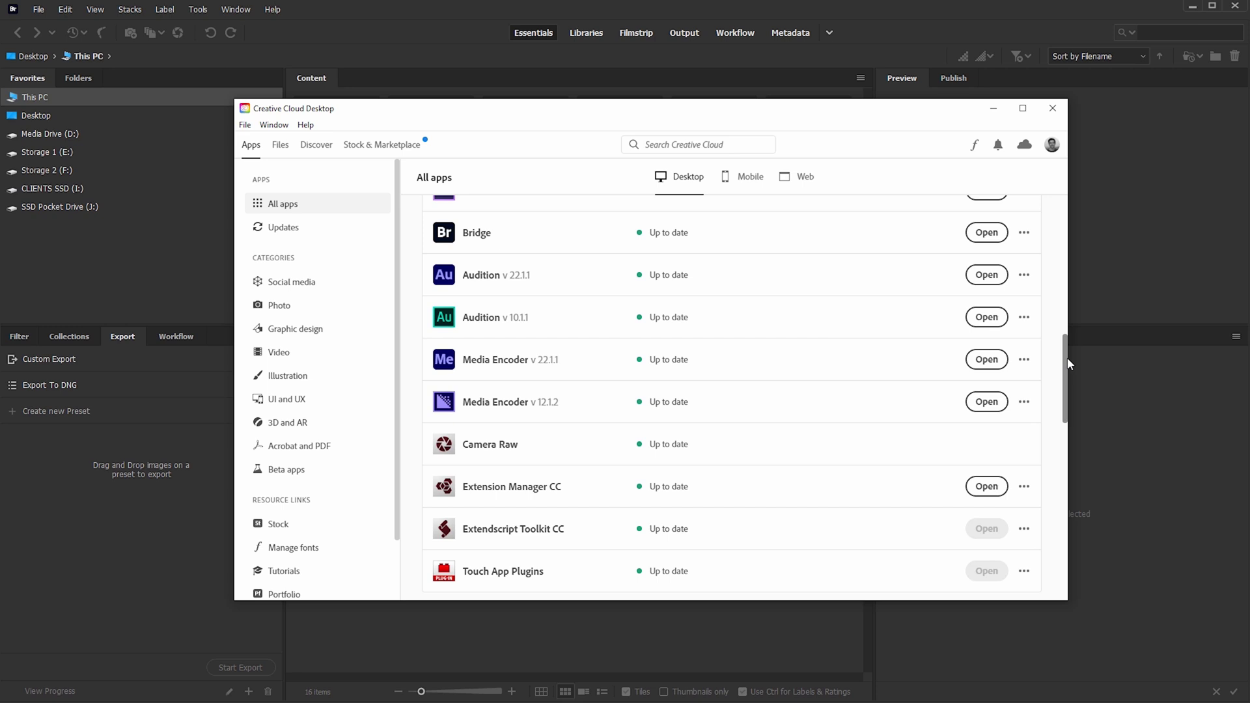
{"action": "left_click", "coordinate": [1069, 358]}
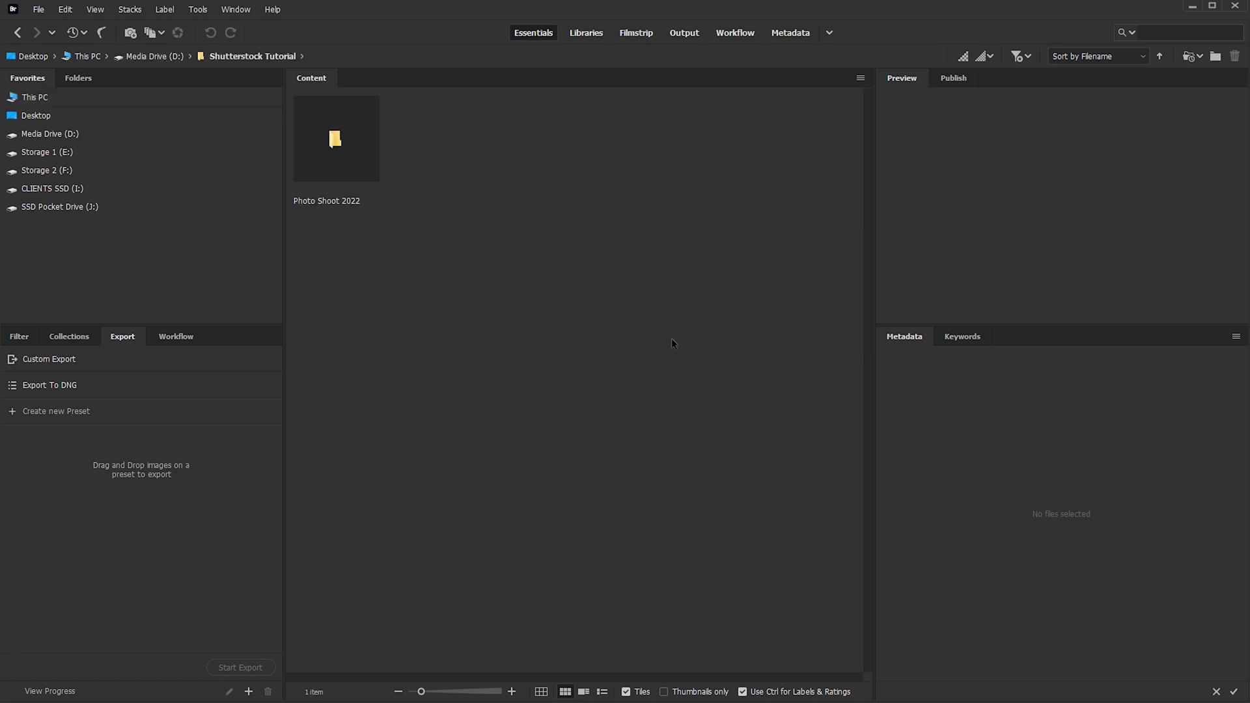
Open Photo Shoot 2022, enlarge the thumbnails, and stay in grid view after trying details and list.
{"action": "left_click", "coordinate": [335, 159]}
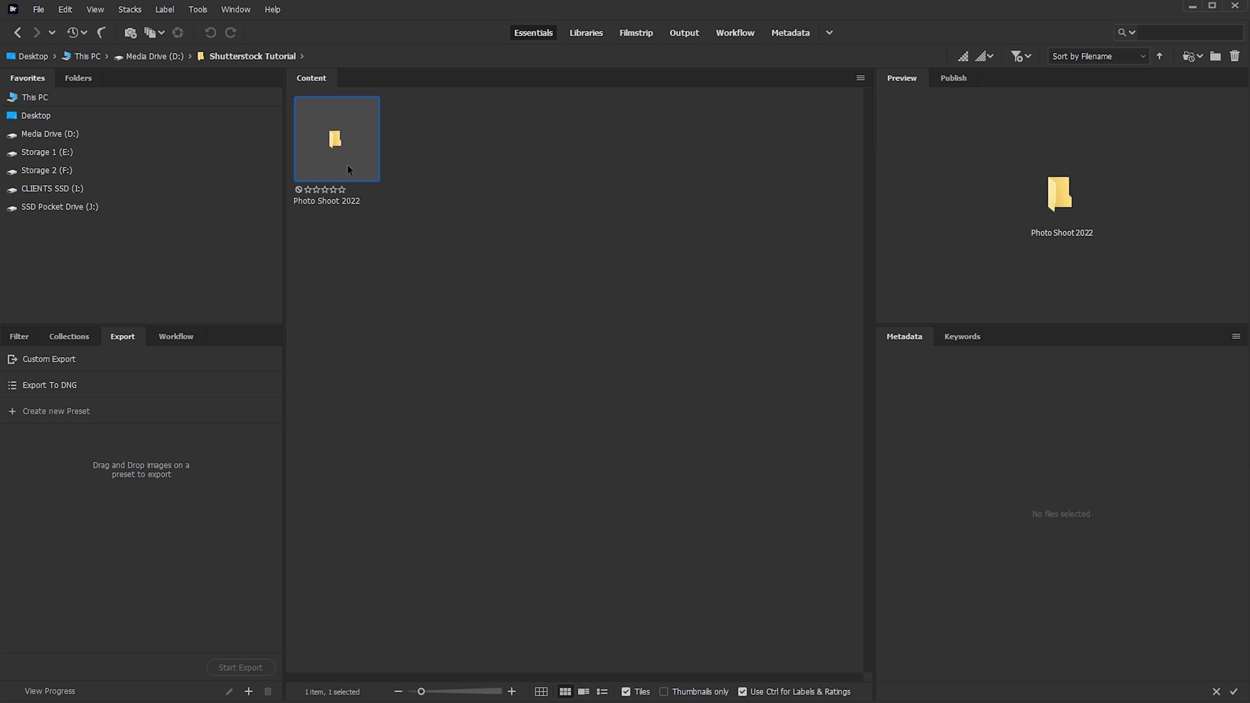
{"action": "double_click", "coordinate": [337, 141]}
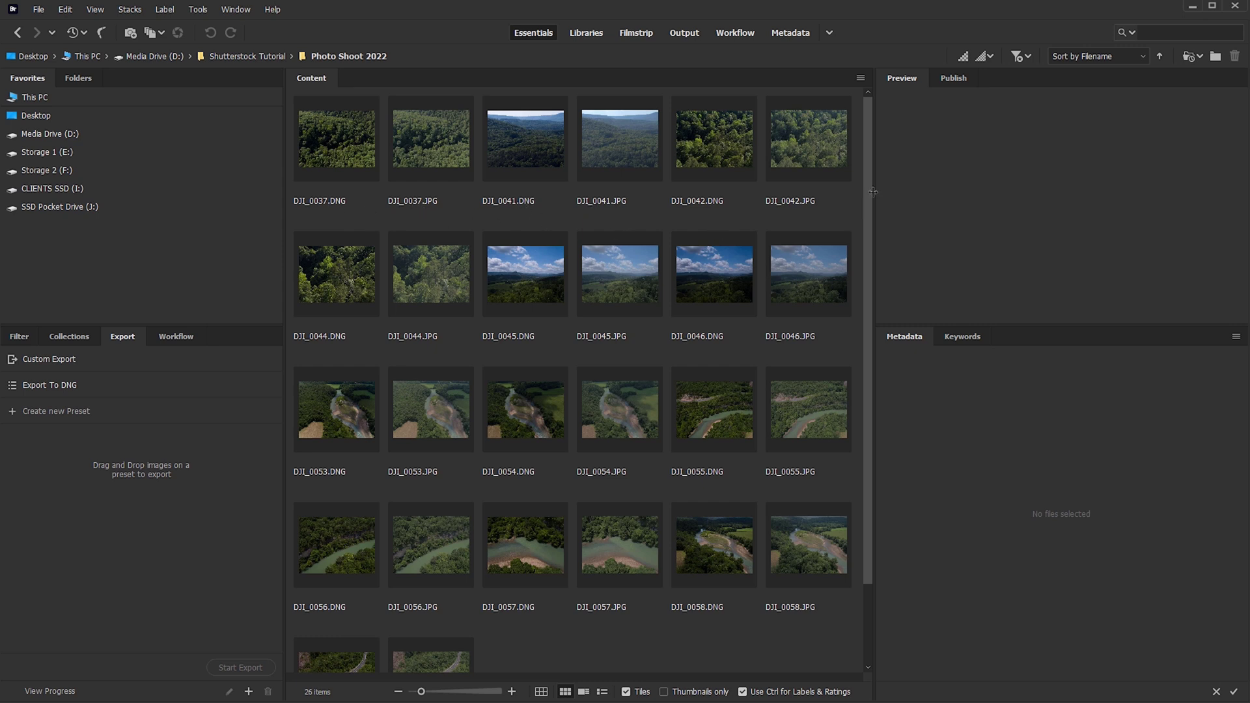
{"action": "mouse_move", "coordinate": [868, 193]}
{"action": "left_mouse_down"}
{"action": "mouse_move", "coordinate": [865, 275]}
{"action": "mouse_move", "coordinate": [872, 206]}
{"action": "left_mouse_up"}
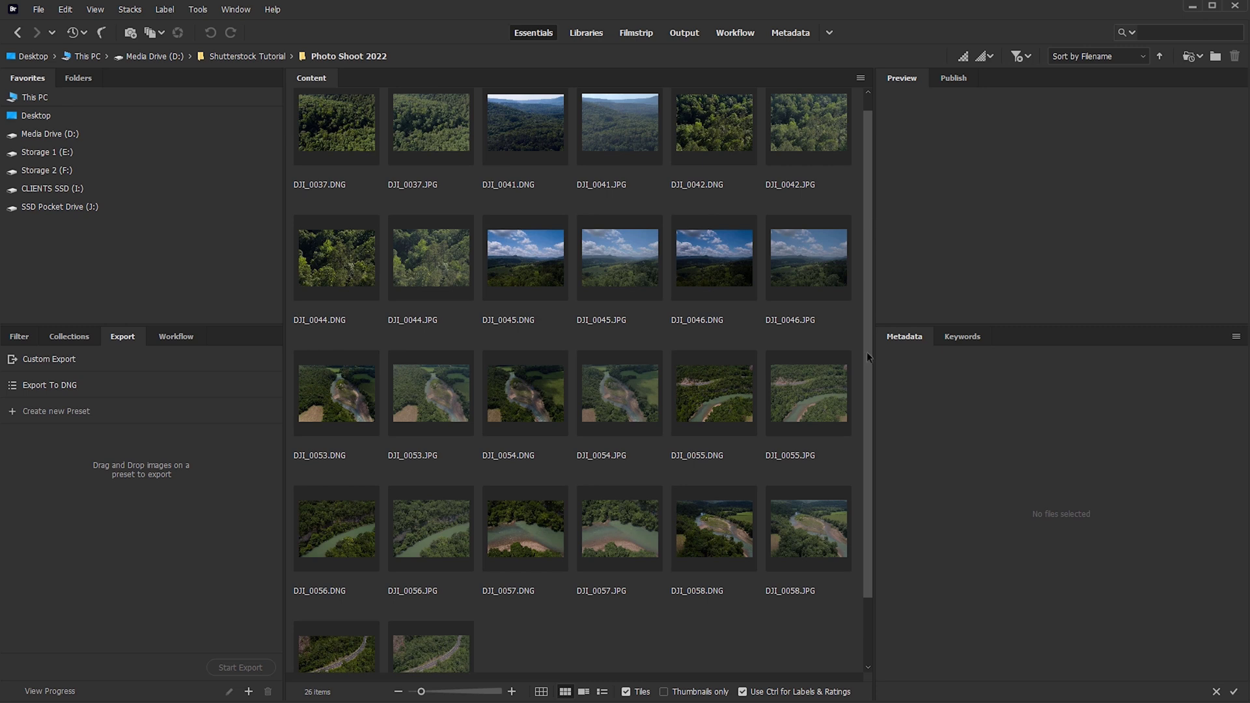
{"action": "left_click_drag", "start_coordinate": [421, 692], "coordinate": [425, 695]}
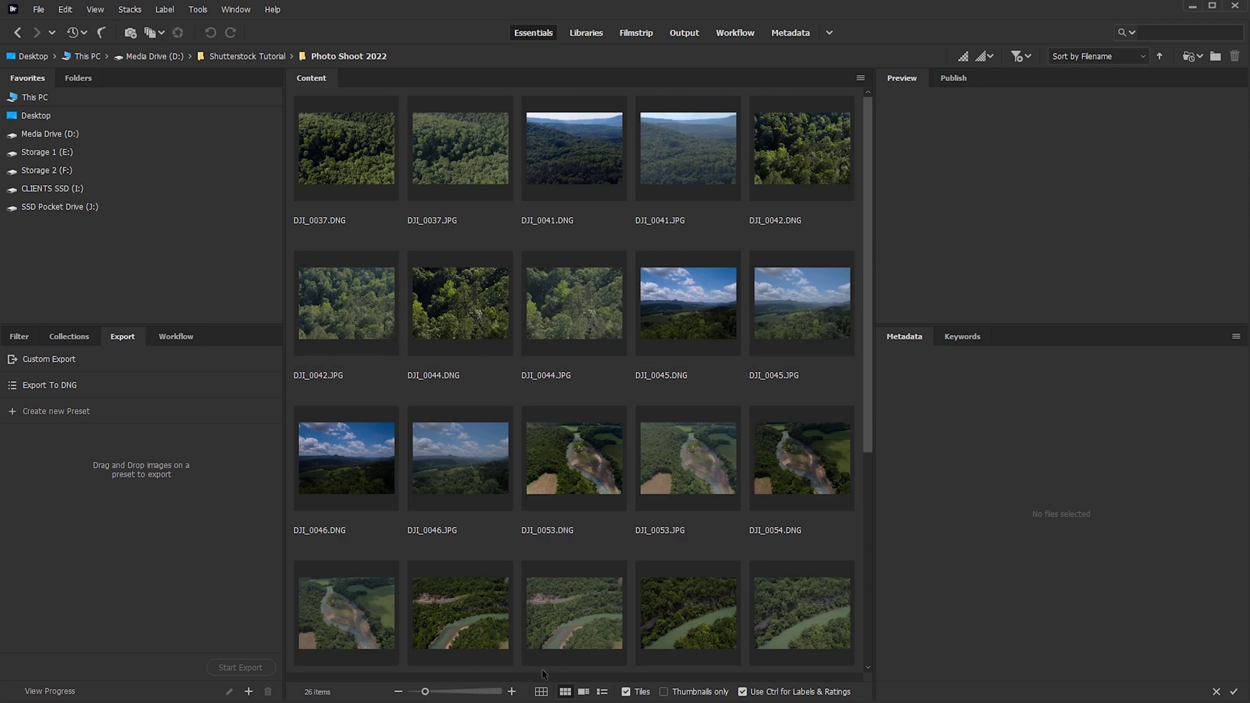
{"action": "left_click", "coordinate": [583, 693]}
{"action": "left_click", "coordinate": [601, 694]}
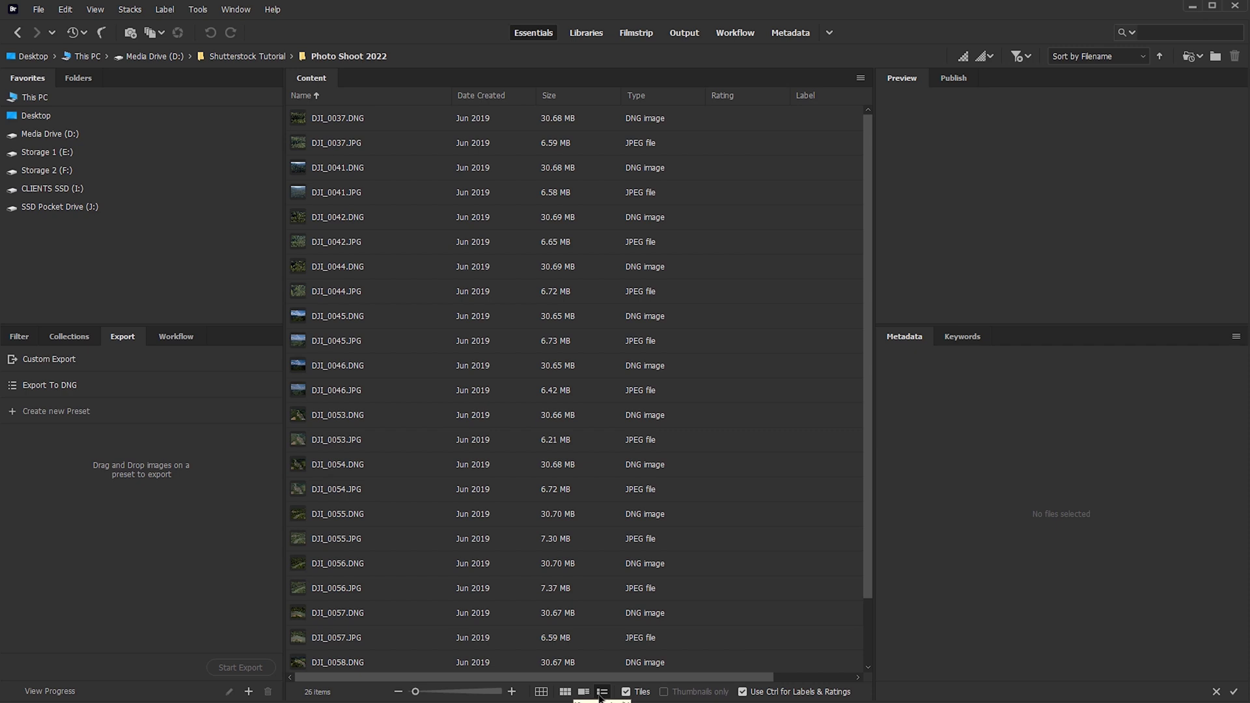
{"action": "left_click", "coordinate": [565, 693]}
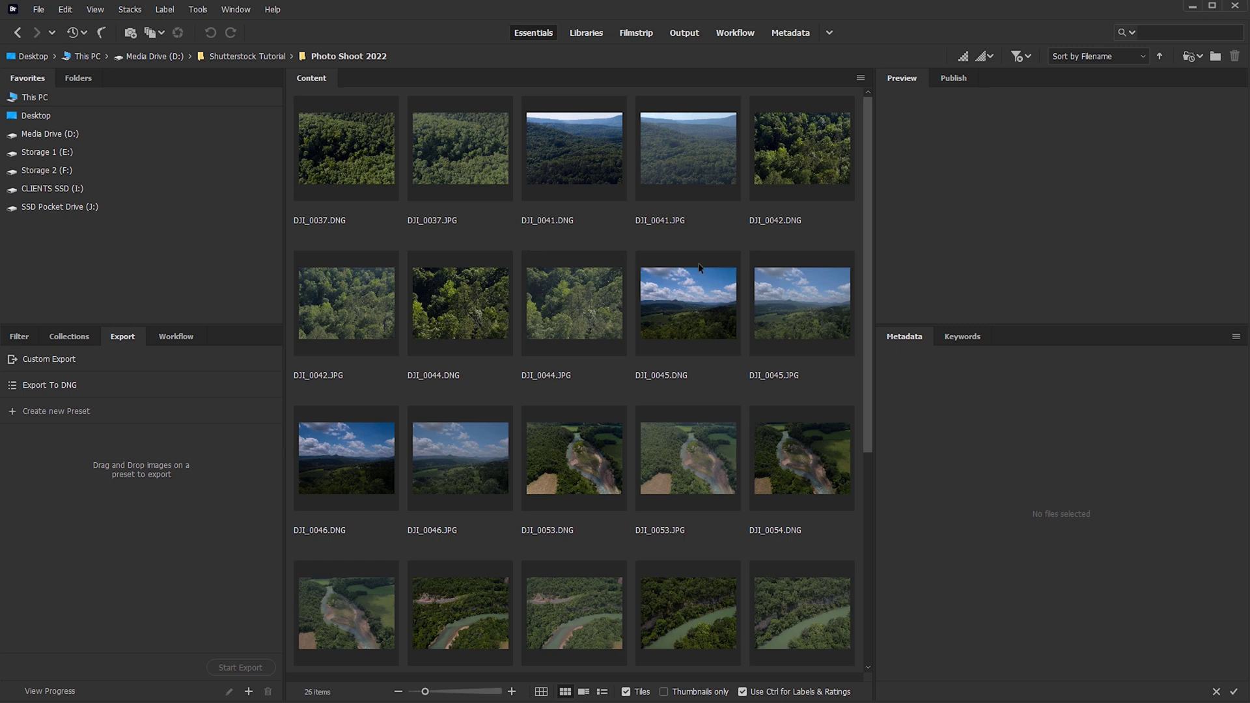
Sort the folder By Type so DNGs come first, then select DJI_0054.DNG.
{"action": "left_click", "coordinate": [1076, 60]}
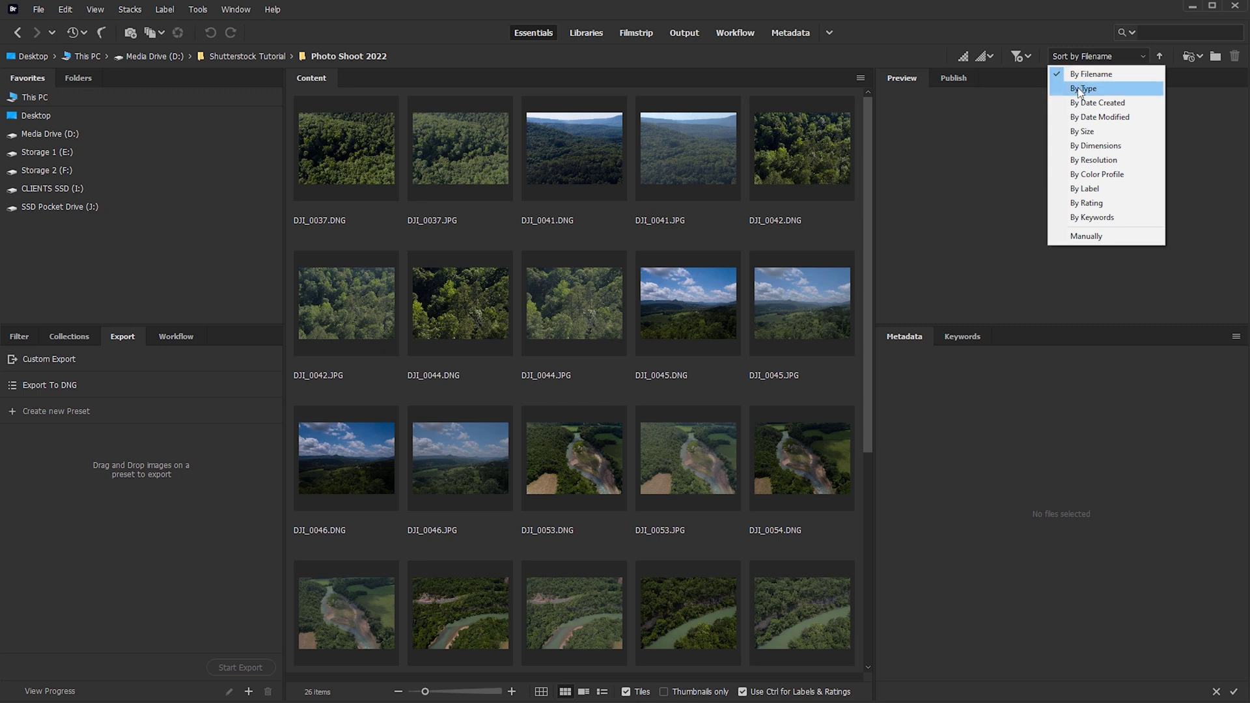
{"action": "left_click", "coordinate": [1079, 89]}
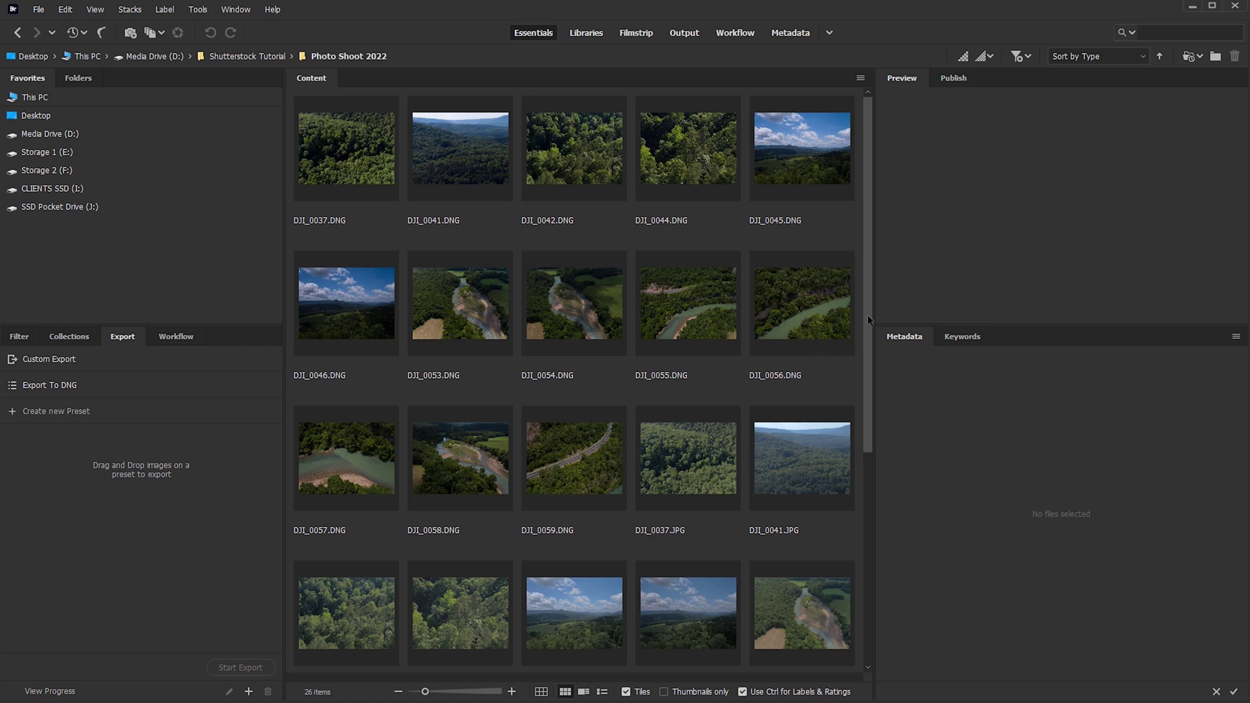
{"action": "mouse_move", "coordinate": [867, 315]}
{"action": "left_mouse_down"}
{"action": "mouse_move", "coordinate": [870, 511]}
{"action": "mouse_move", "coordinate": [868, 304]}
{"action": "left_mouse_up"}
{"action": "mouse_move", "coordinate": [869, 297]}
{"action": "left_mouse_down"}
{"action": "mouse_move", "coordinate": [871, 431]}
{"action": "mouse_move", "coordinate": [886, 286]}
{"action": "left_mouse_up"}
{"action": "left_click", "coordinate": [579, 313]}
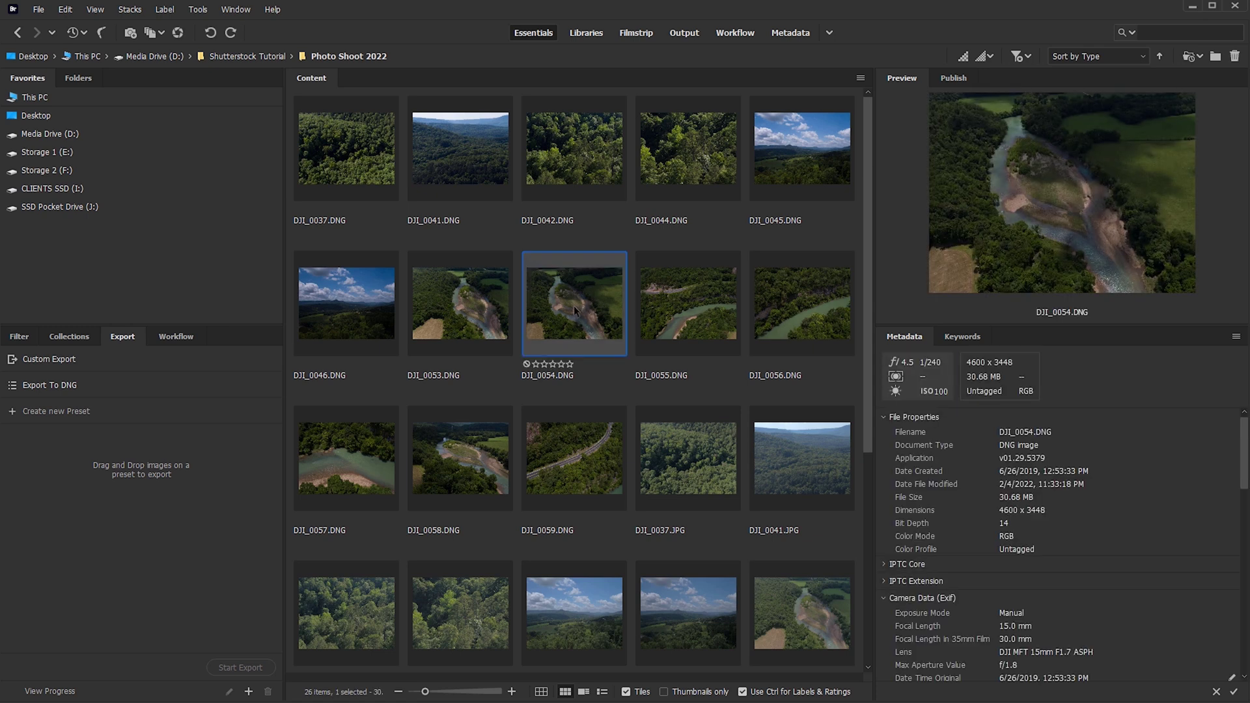
Open DJI_0054.DNG in Camera Raw and raise Exposure to +1.50 in the Basic panel.
{"action": "right_click", "coordinate": [572, 302]}
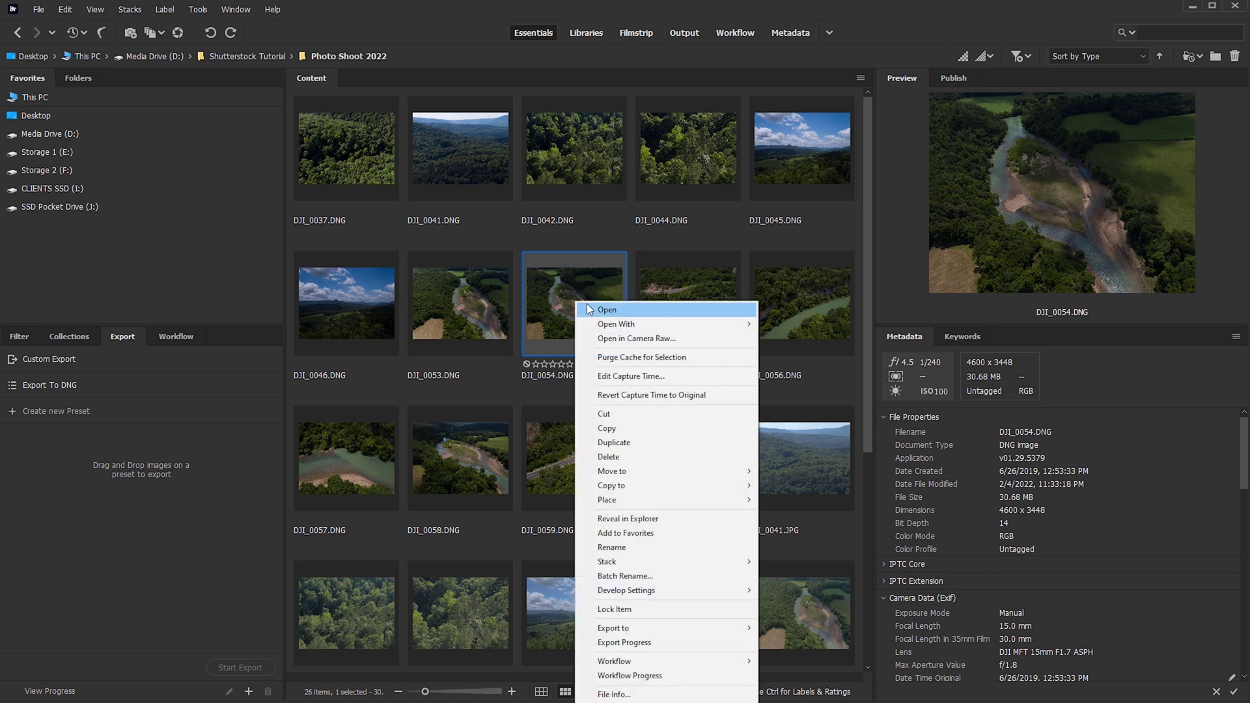
{"action": "left_click", "coordinate": [635, 340]}
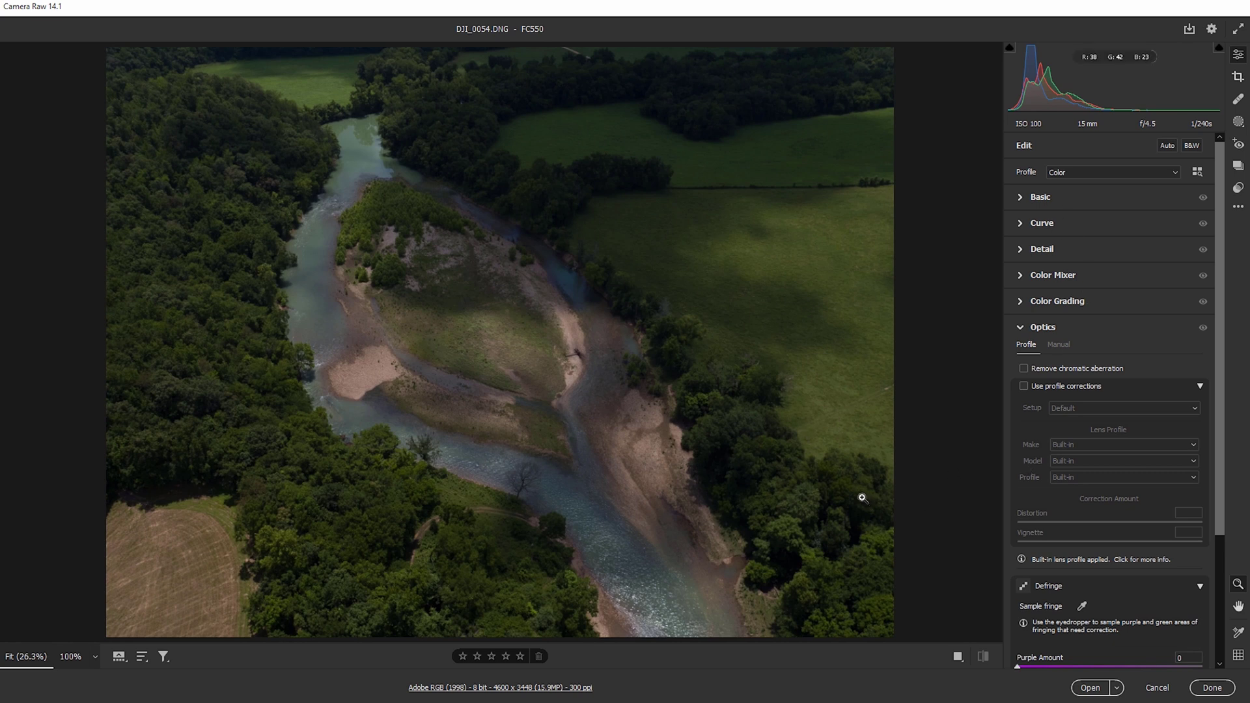
{"action": "left_click", "coordinate": [1021, 198]}
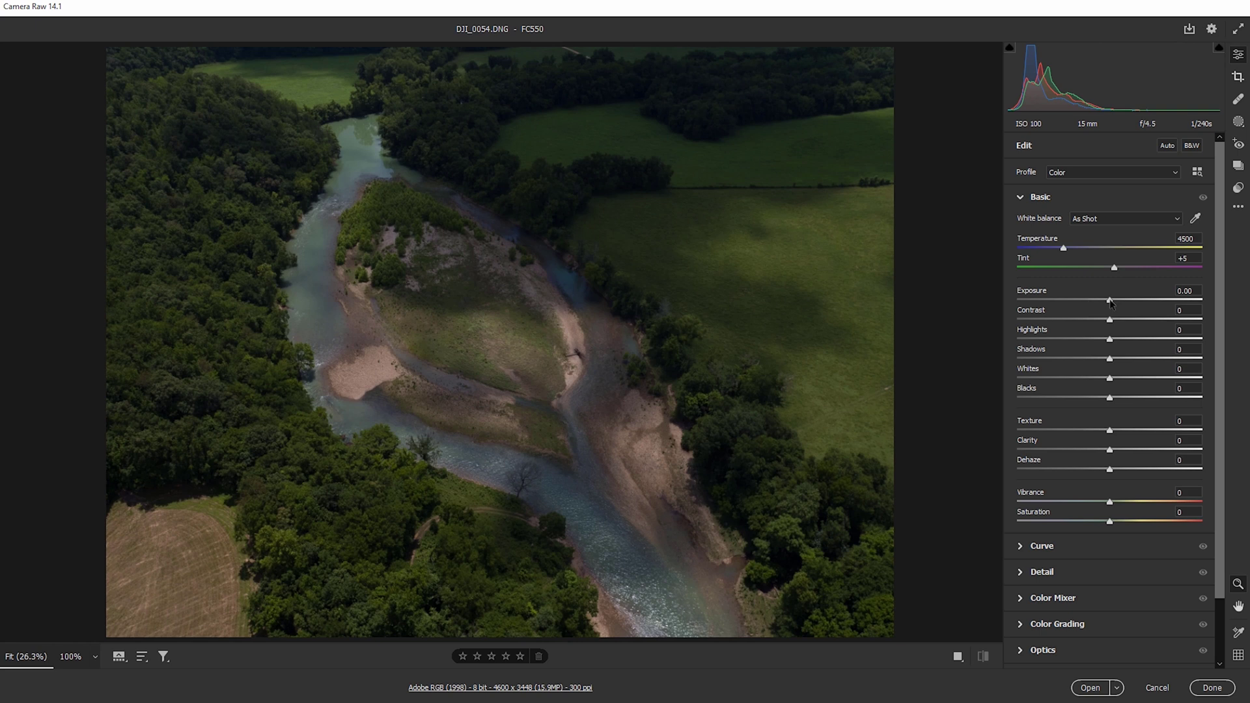
{"action": "left_click_drag", "start_coordinate": [1111, 302], "coordinate": [1138, 301]}
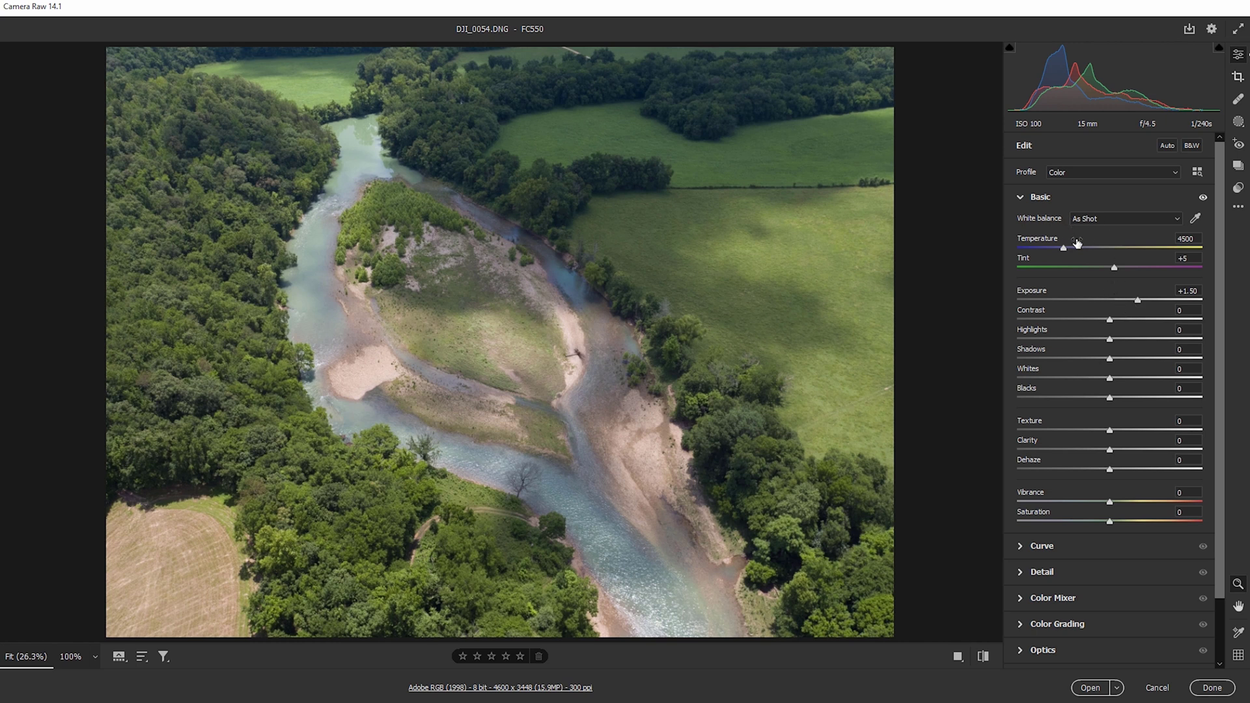
Set White balance to As Shot, Tint to +11 and Vibrance to +22.
{"action": "left_click", "coordinate": [1094, 222]}
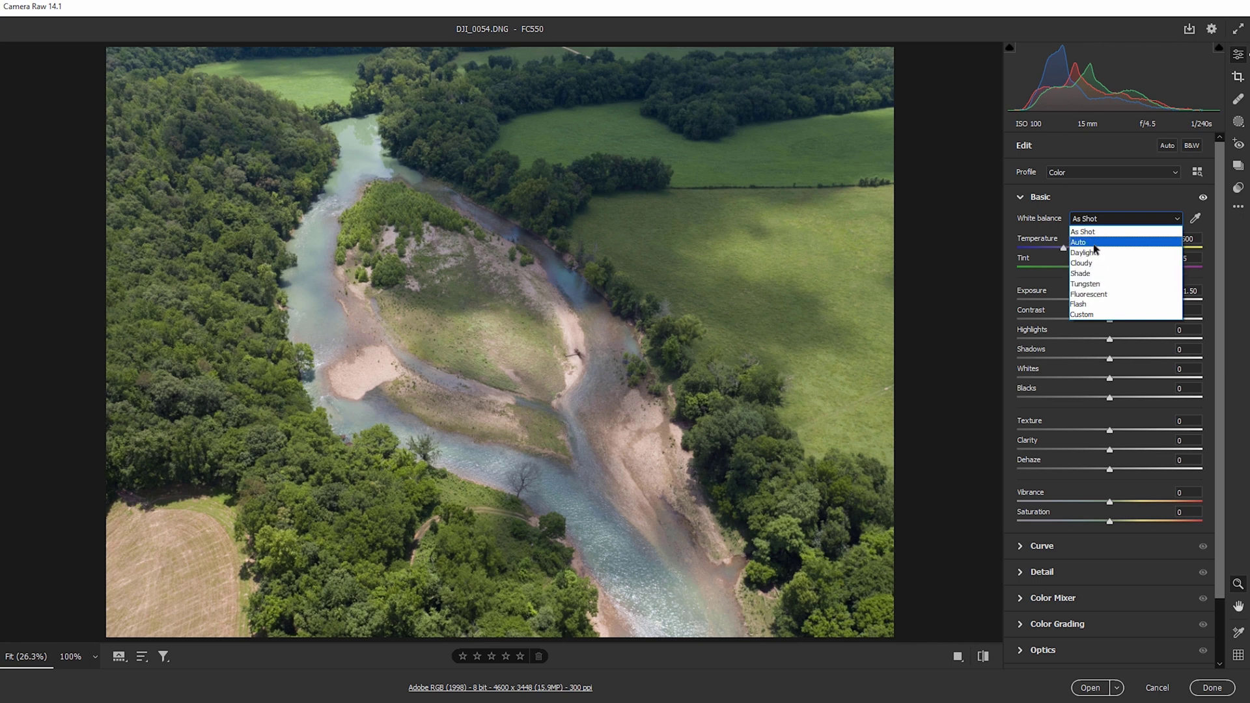
{"action": "left_click", "coordinate": [1096, 243]}
{"action": "left_click", "coordinate": [1097, 221]}
{"action": "left_click", "coordinate": [1096, 232]}
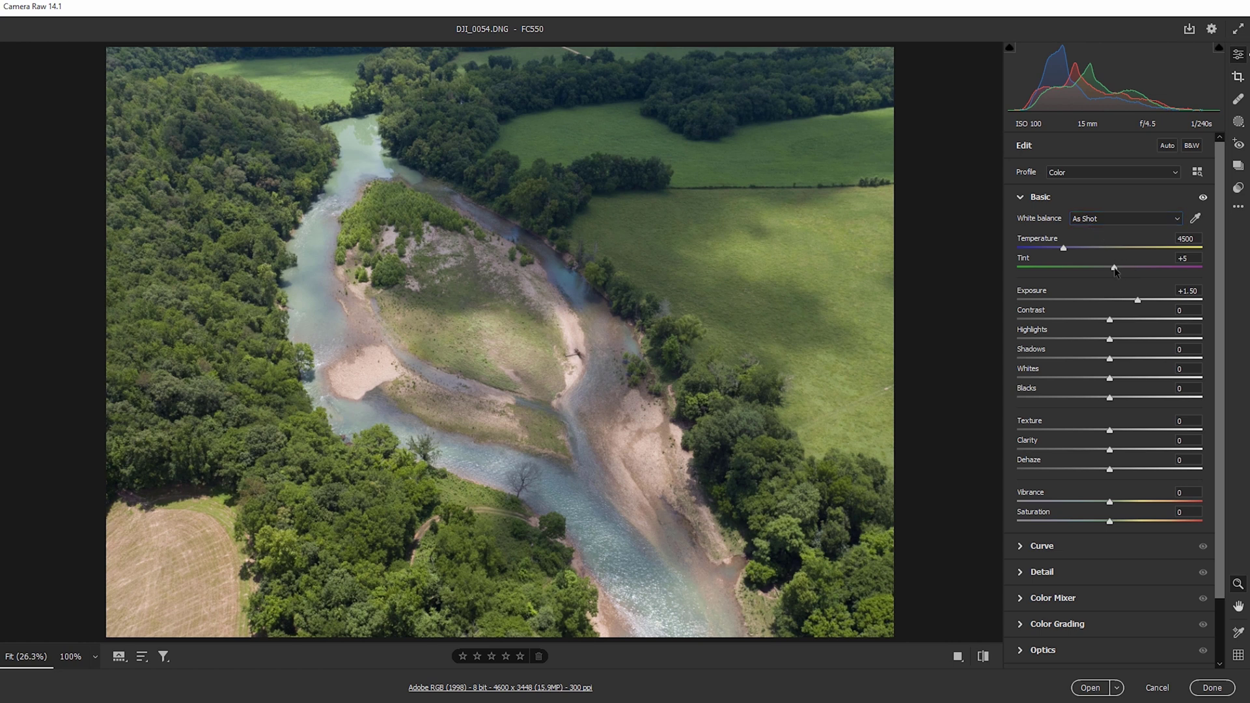
{"action": "left_click_drag", "start_coordinate": [1115, 271], "coordinate": [1121, 271]}
{"action": "left_click_drag", "start_coordinate": [1110, 503], "coordinate": [1130, 502]}
{"action": "mouse_move", "coordinate": [1033, 423]}
{"action": "left_click_drag", "start_coordinate": [1217, 350], "coordinate": [1213, 429]}
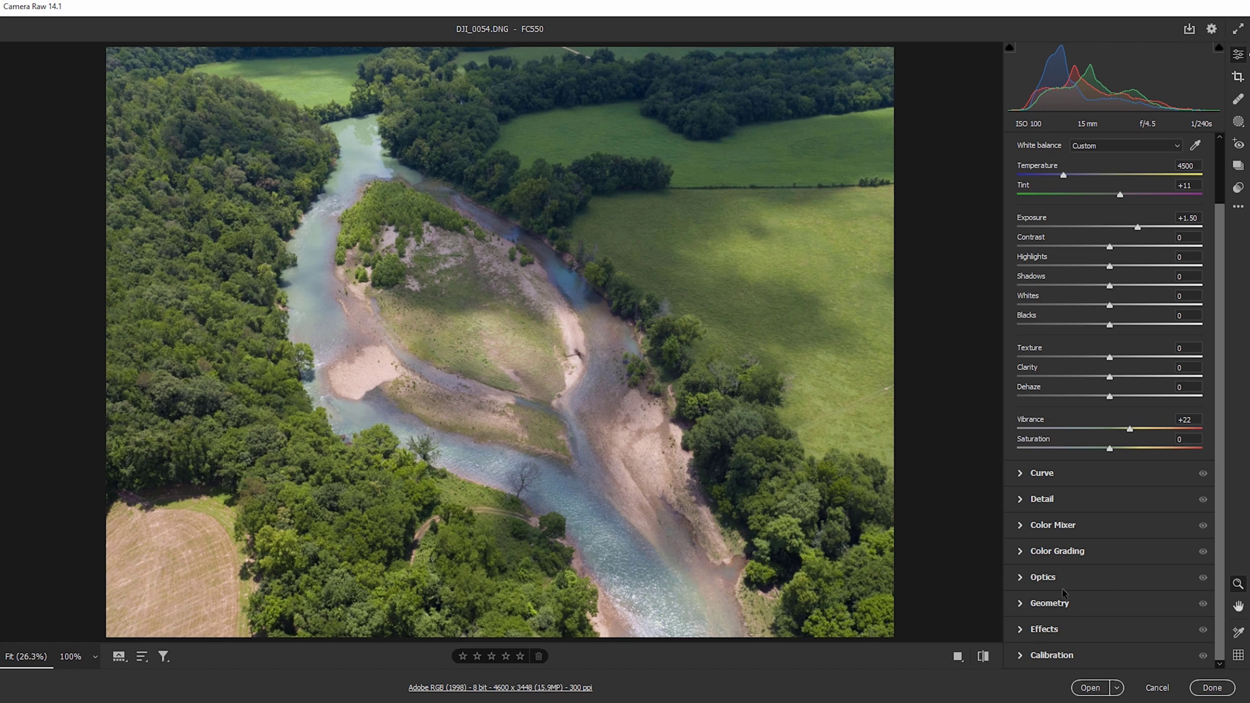
Enable Remove chromatic aberration in Optics, leave profile corrections off, and click Done.
{"action": "left_click", "coordinate": [1020, 581]}
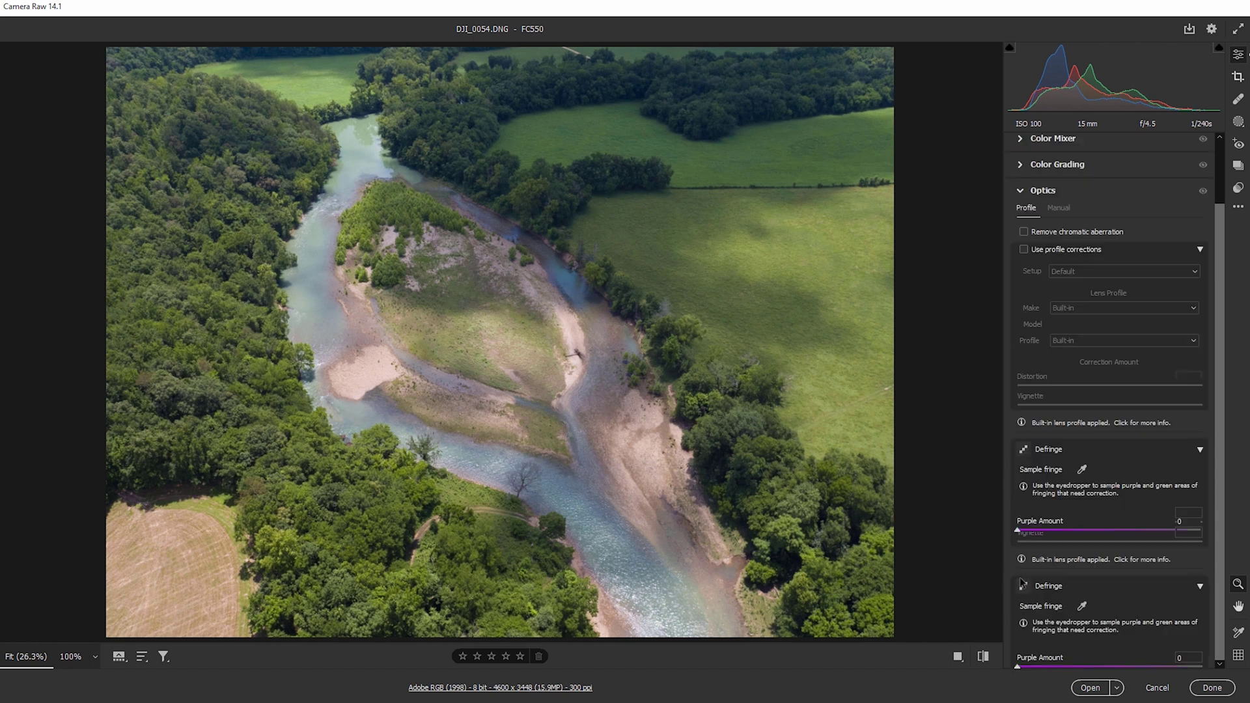
{"action": "left_click", "coordinate": [1025, 232]}
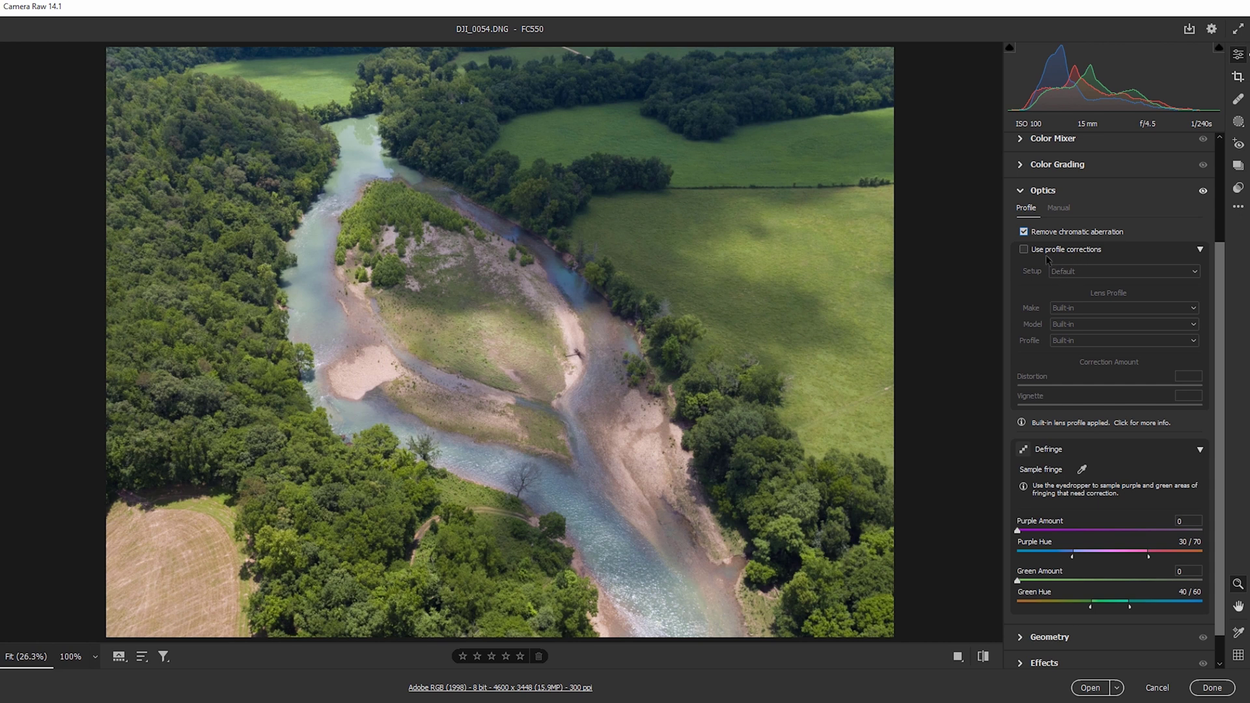
{"action": "left_click", "coordinate": [1023, 249]}
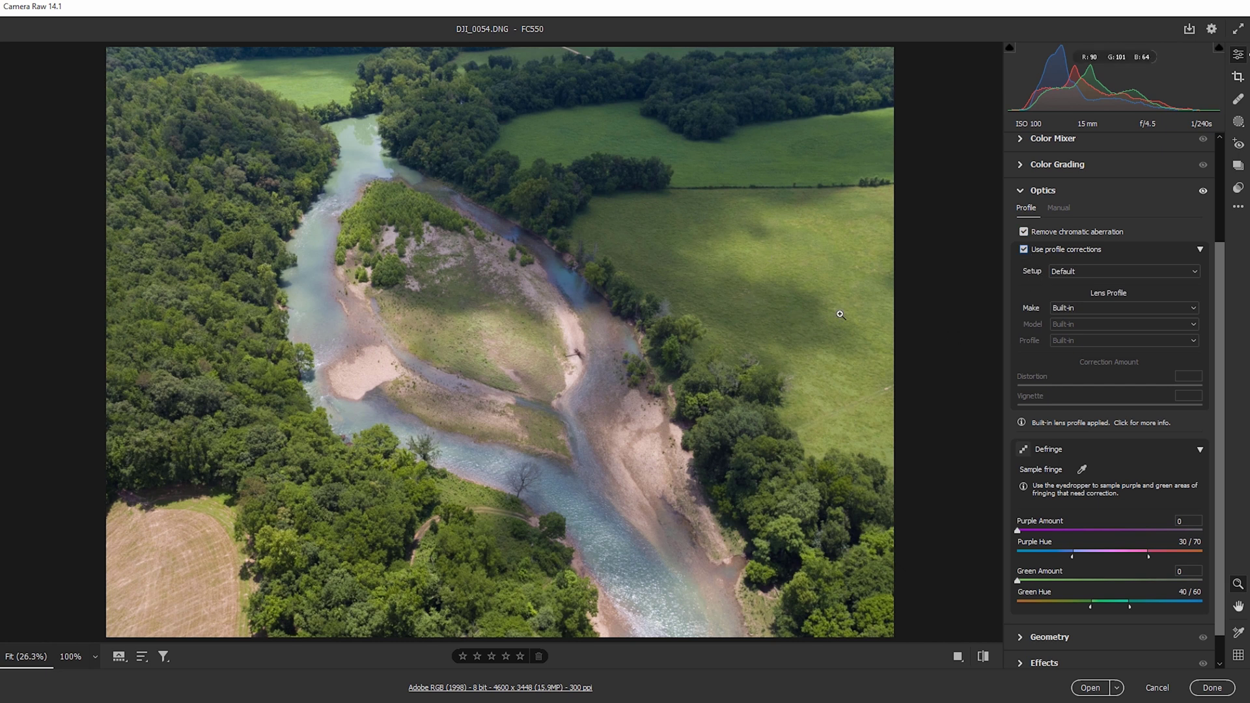
{"action": "left_click", "coordinate": [1068, 280]}
{"action": "left_click", "coordinate": [1045, 297]}
{"action": "left_click", "coordinate": [1052, 305]}
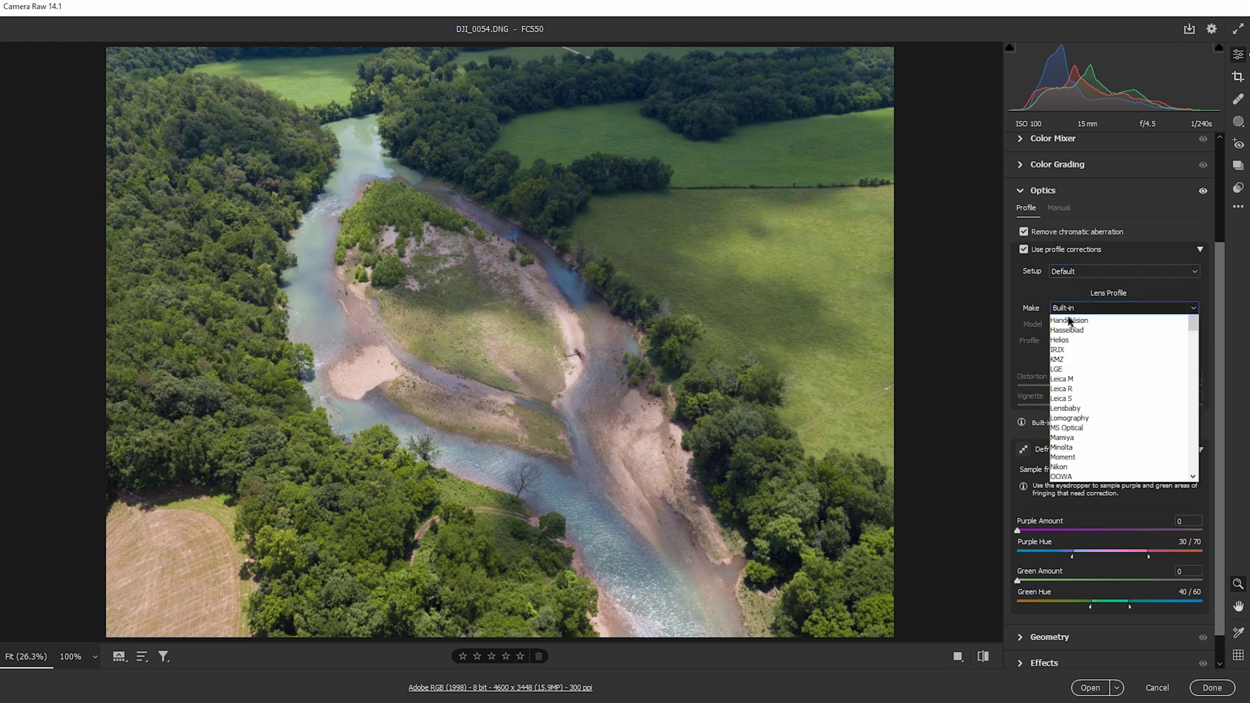
{"action": "left_click", "coordinate": [1056, 287]}
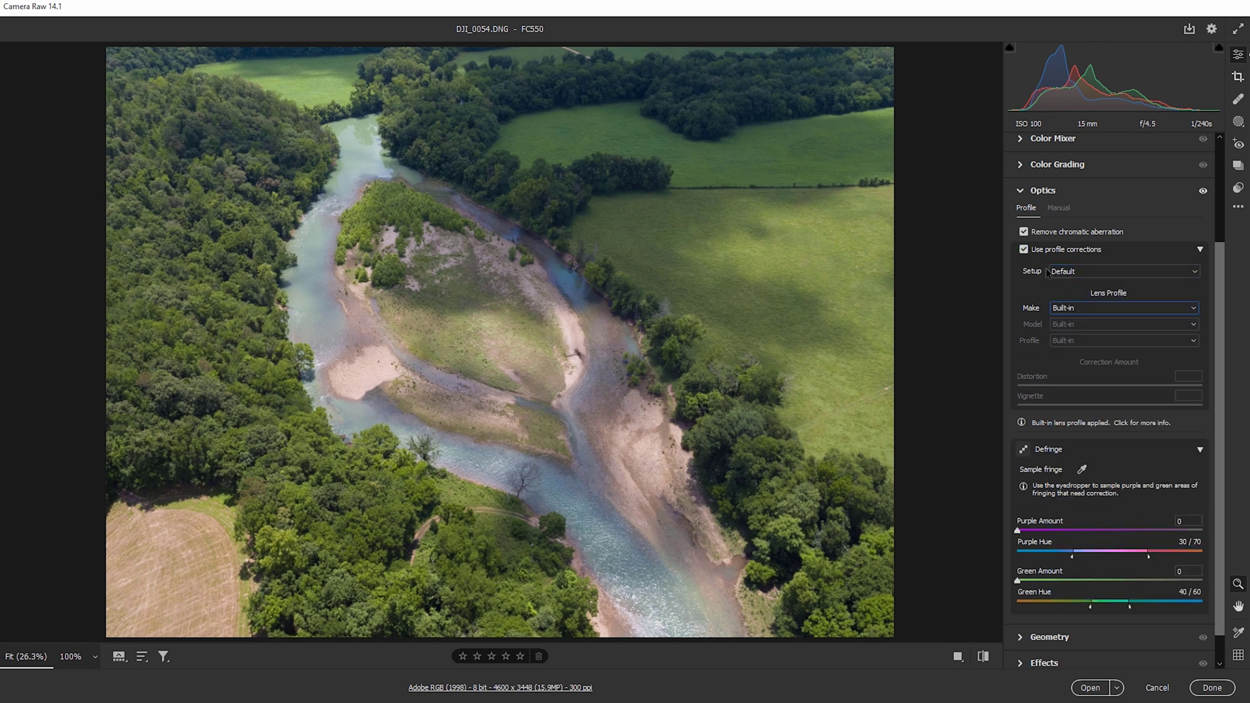
{"action": "left_click", "coordinate": [1024, 250]}
{"action": "left_click", "coordinate": [1208, 689]}
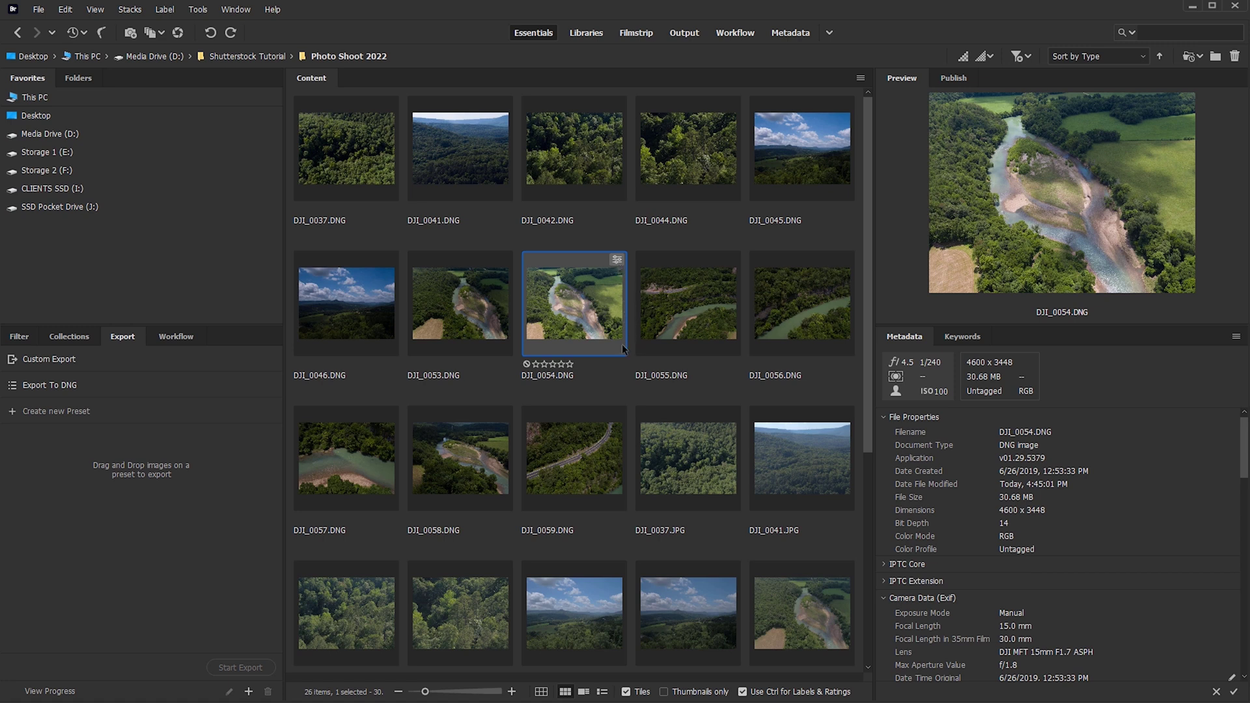
Copy the Camera Raw develop settings from the edited DJI_0054.DNG.
{"action": "left_click", "coordinate": [708, 389]}
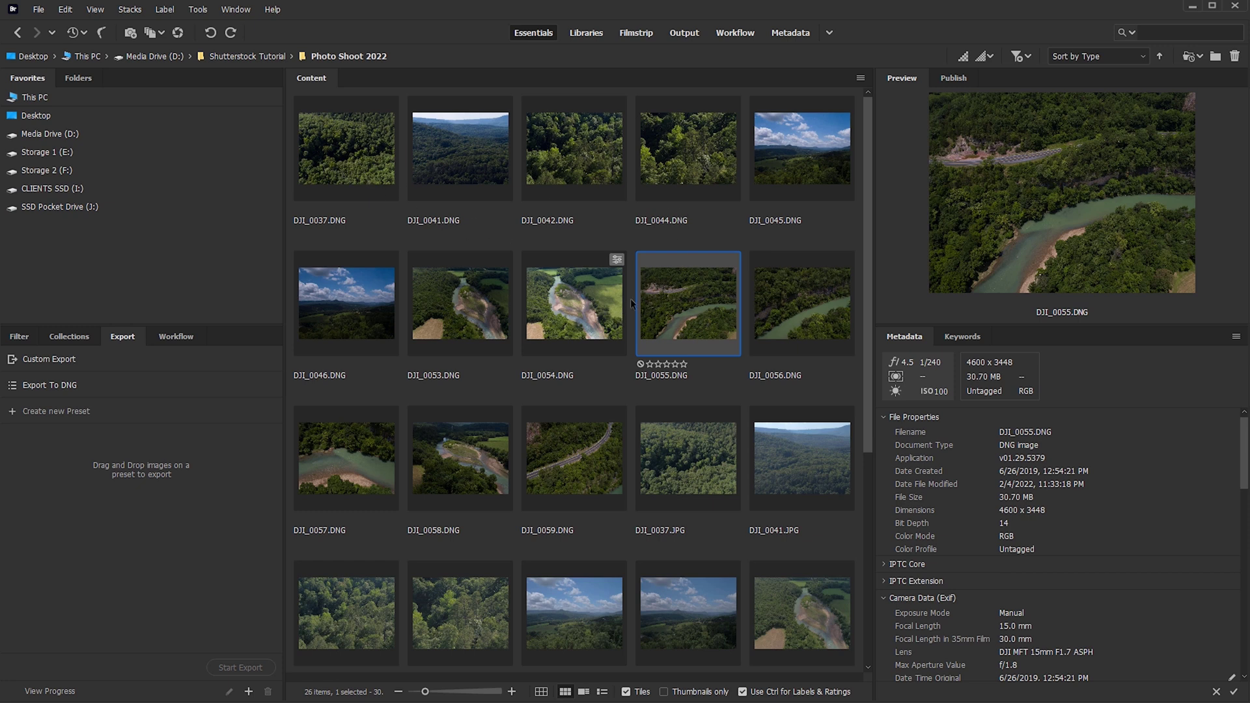
{"action": "left_click", "coordinate": [589, 301]}
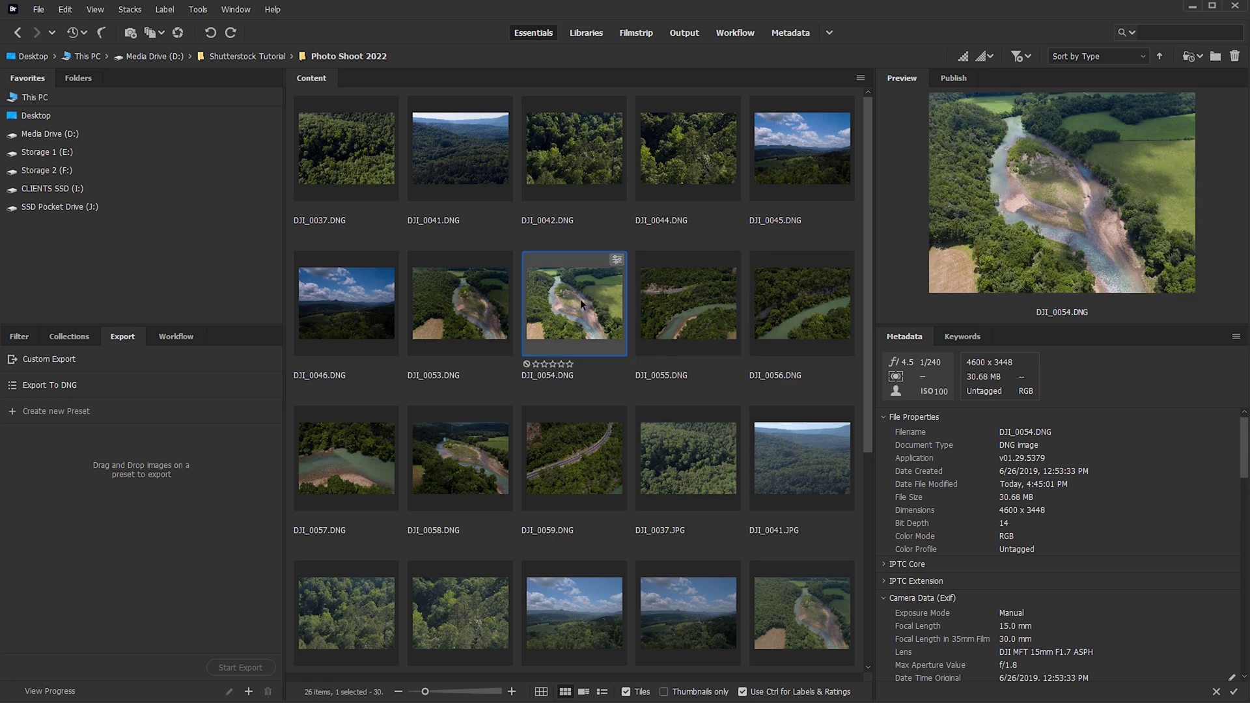
{"action": "right_click", "coordinate": [581, 299]}
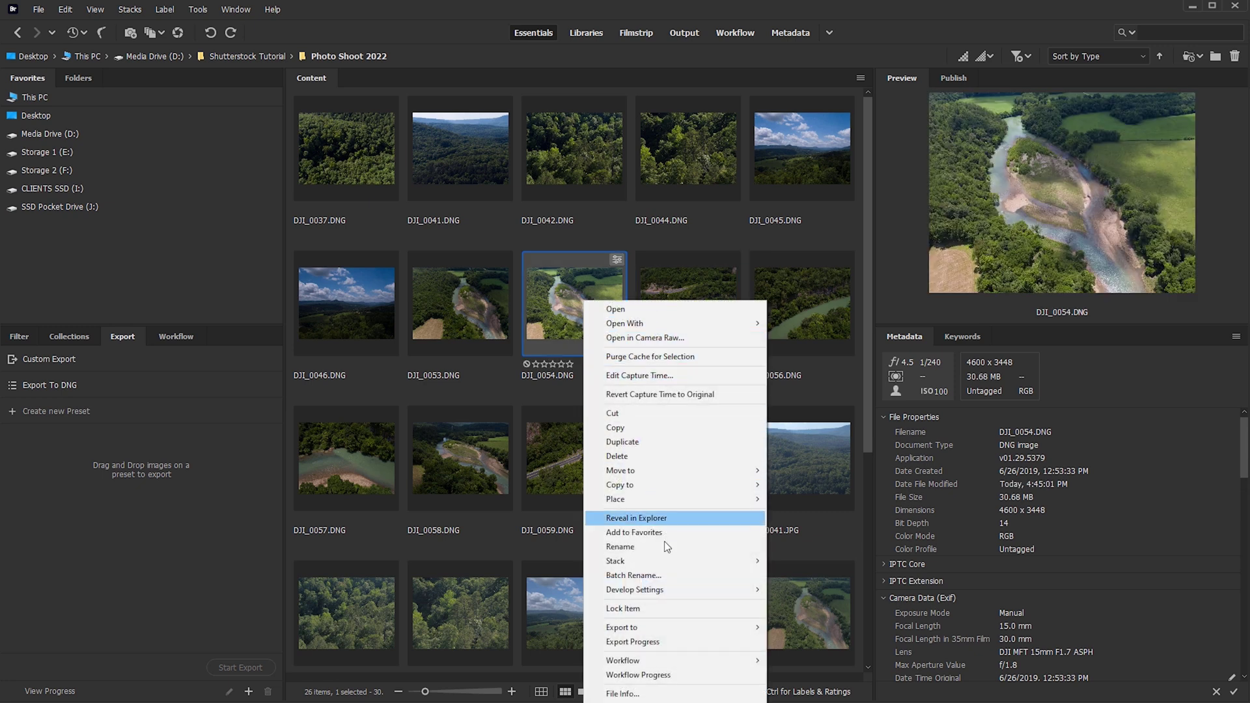
{"action": "mouse_move", "coordinate": [674, 587]}
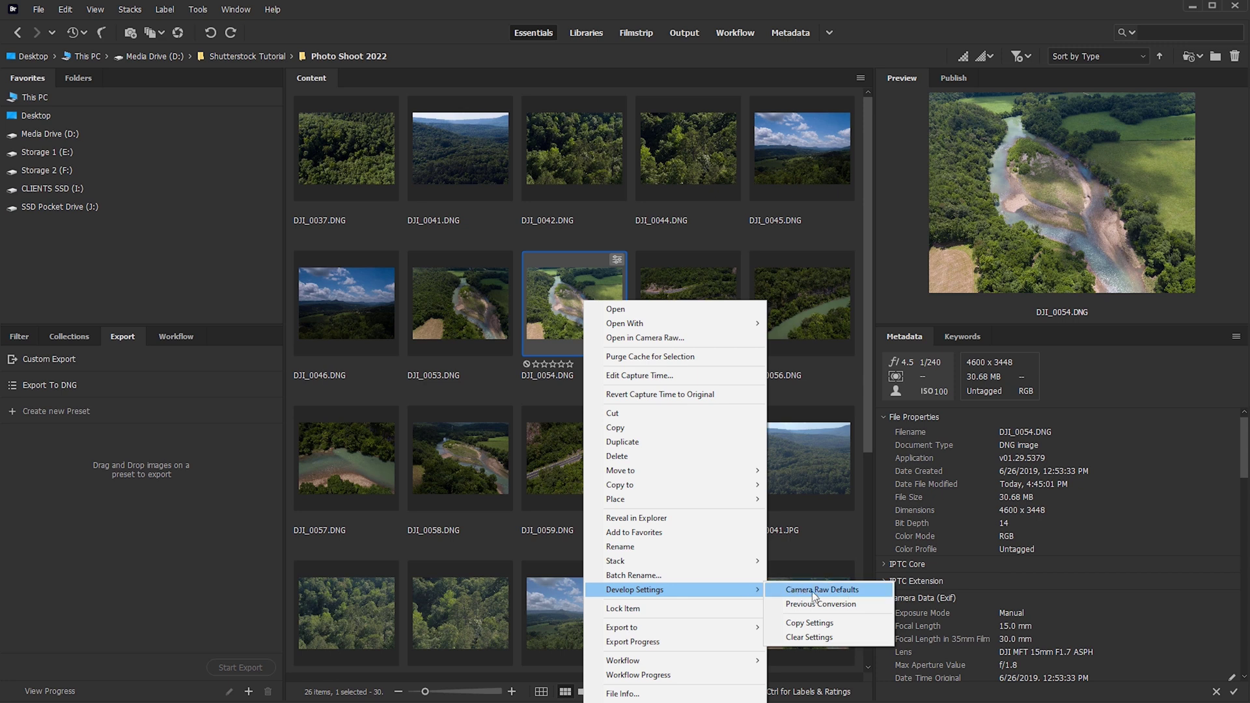
{"action": "left_click", "coordinate": [811, 623]}
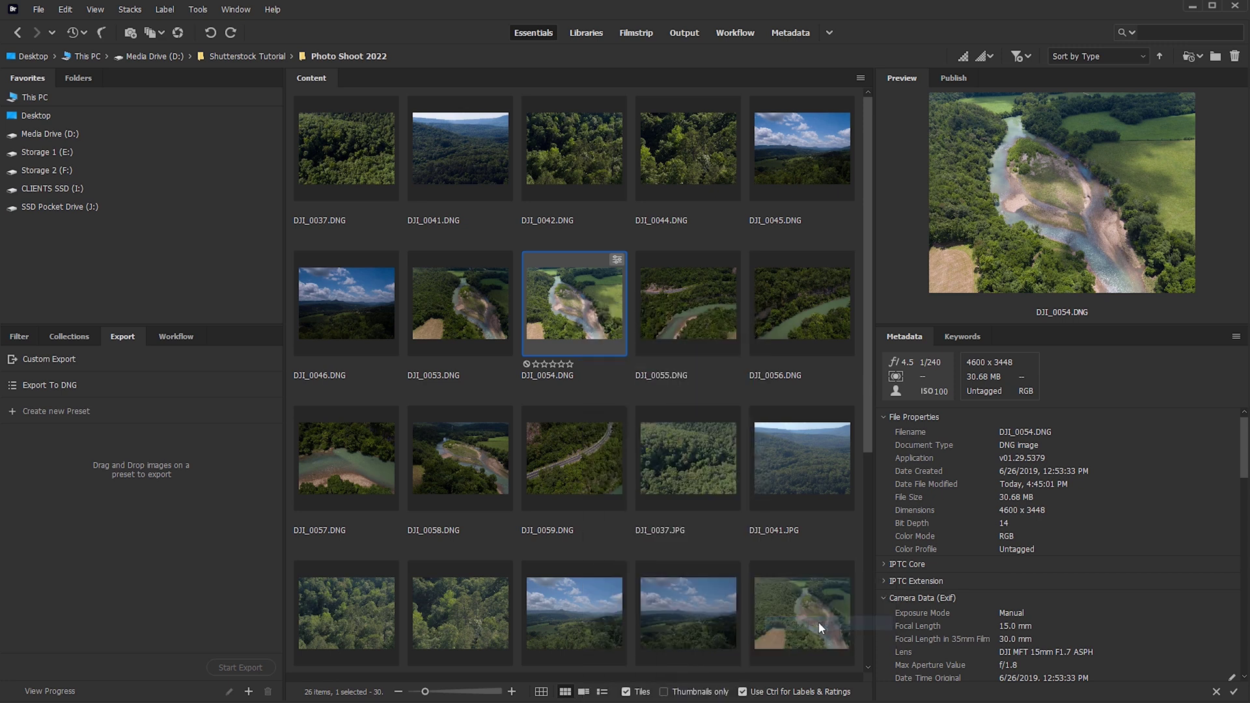
Paste the Default subset of develop settings onto DJI_0042.DNG.
{"action": "left_click", "coordinate": [552, 168]}
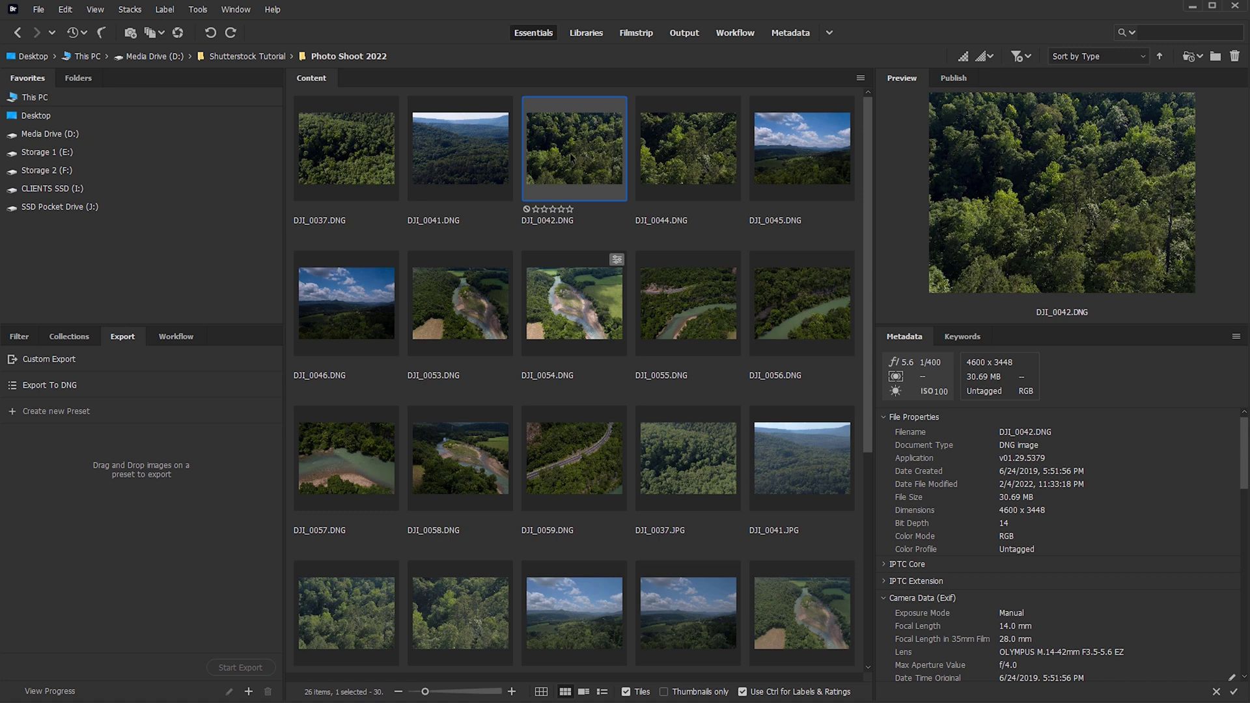
{"action": "right_click", "coordinate": [572, 156]}
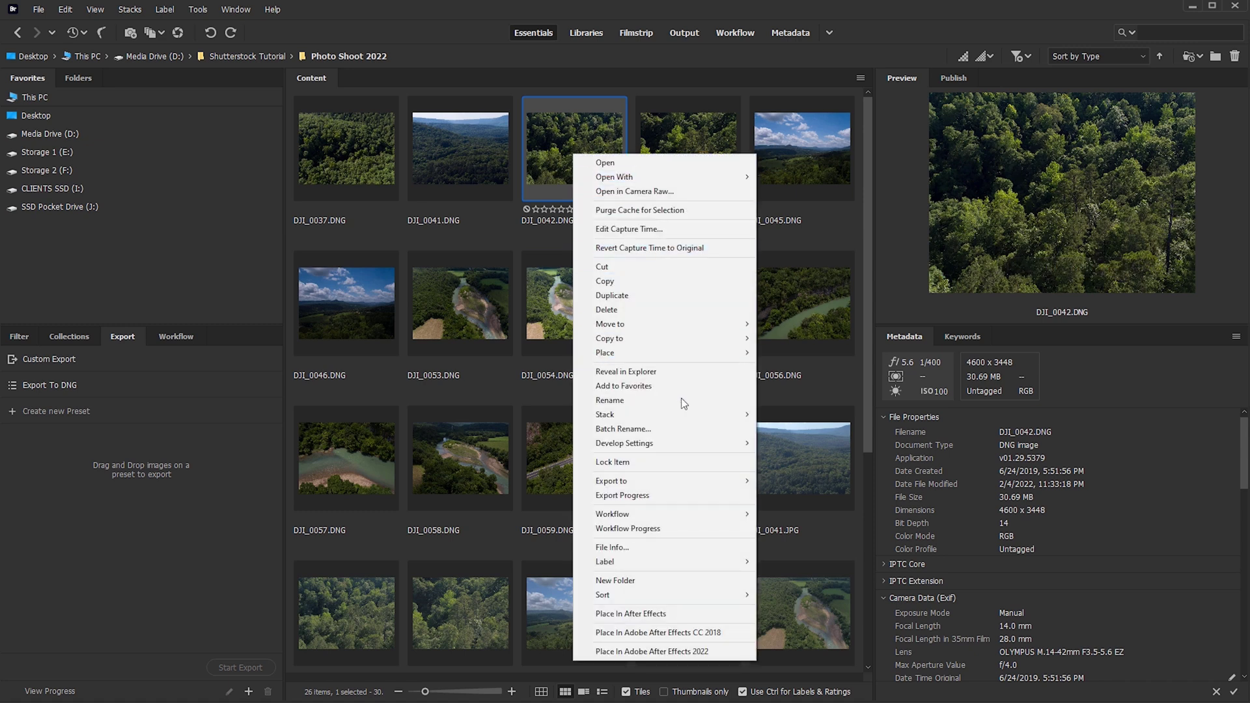
{"action": "mouse_move", "coordinate": [684, 442]}
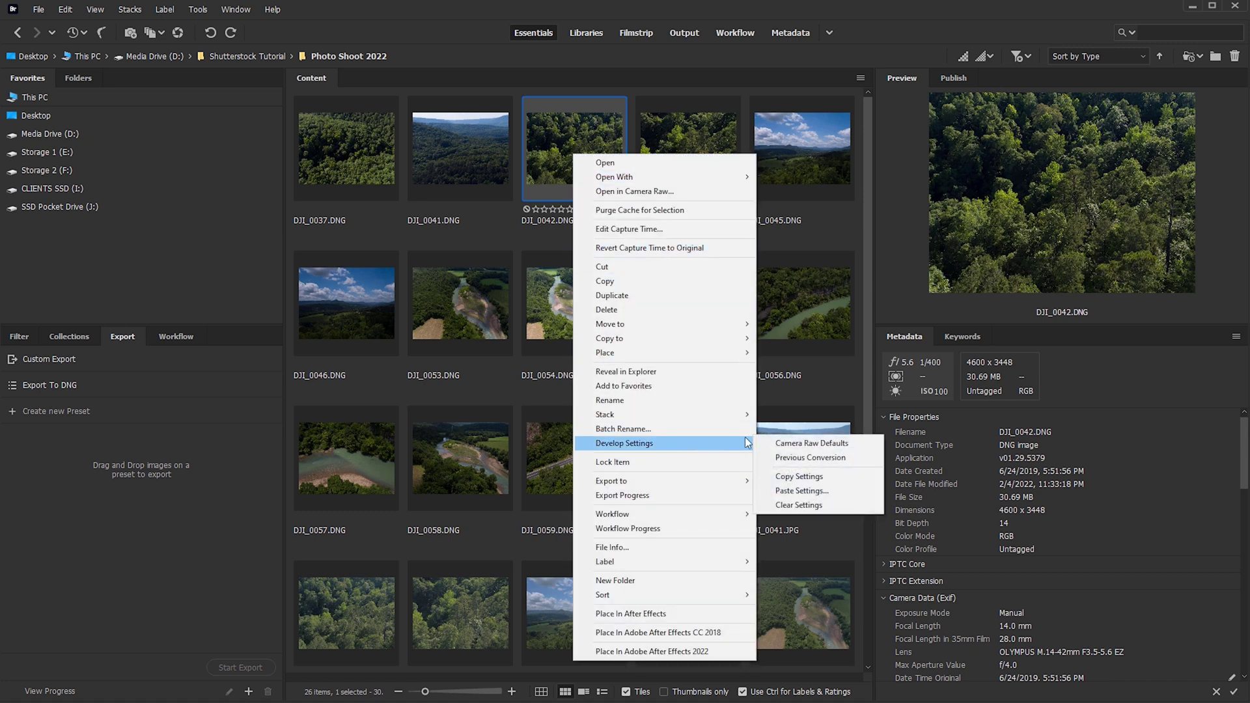
{"action": "left_click", "coordinate": [811, 491]}
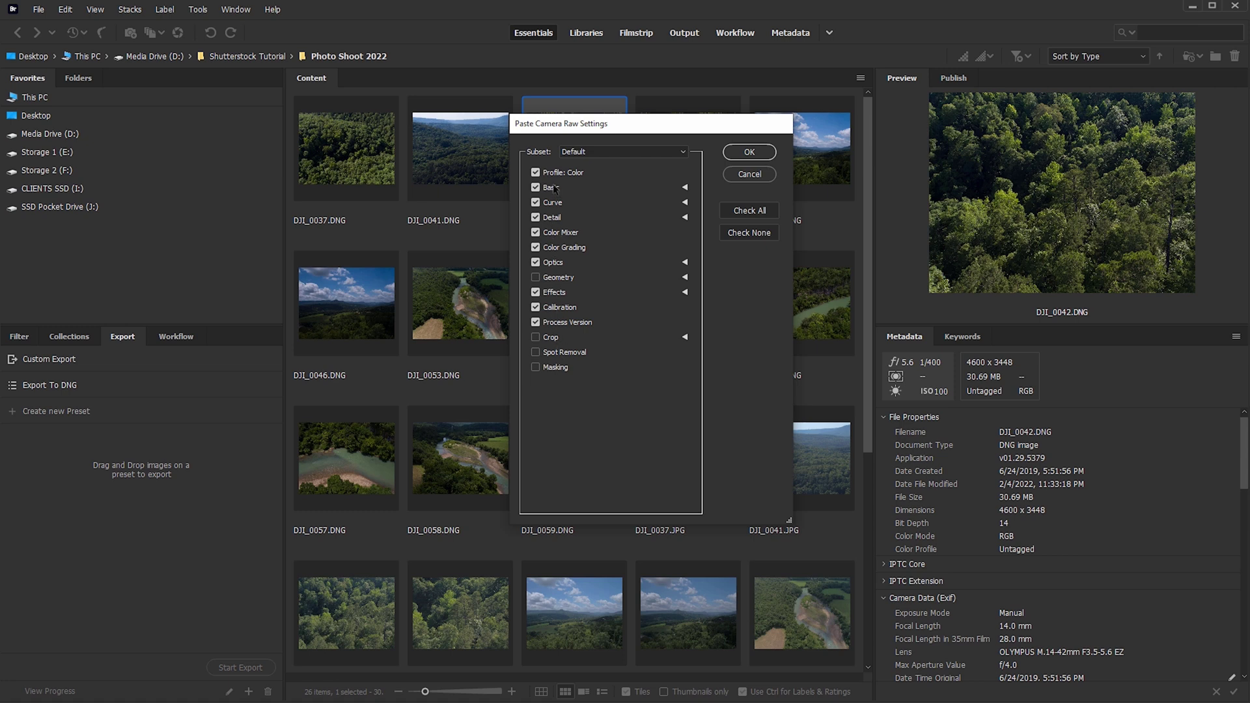
{"action": "left_click", "coordinate": [748, 152]}
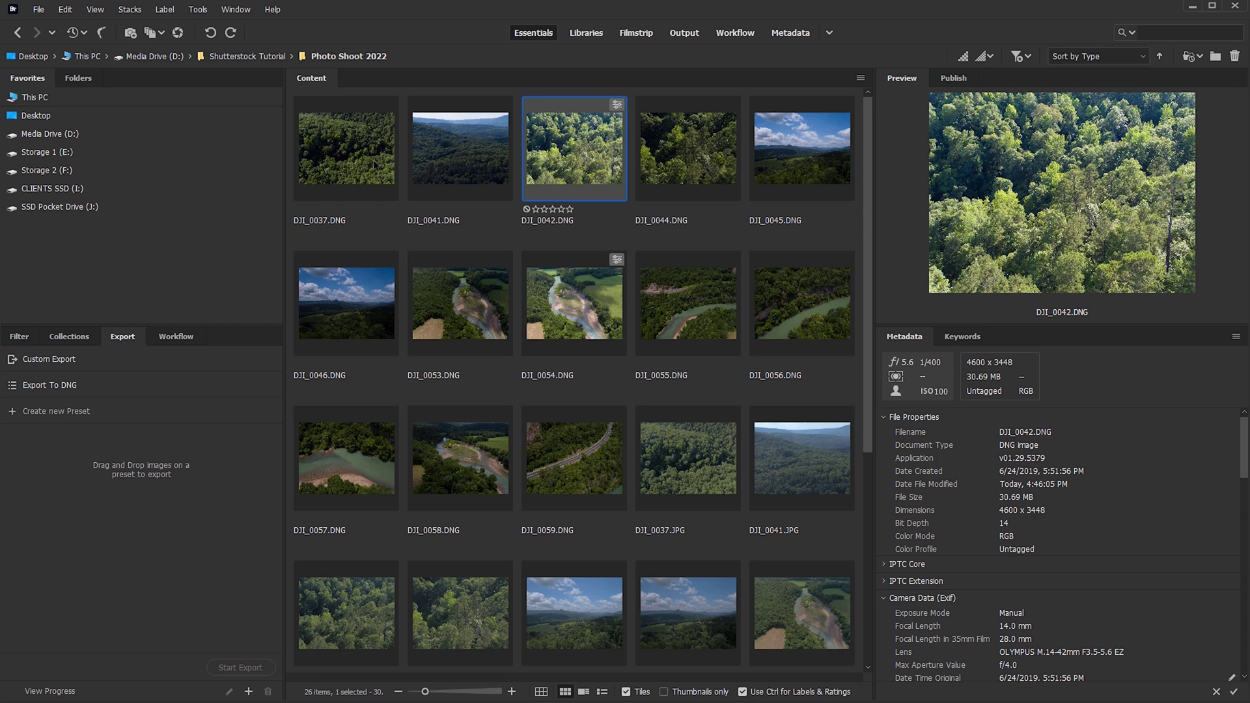
{"action": "left_click", "coordinate": [348, 159]}
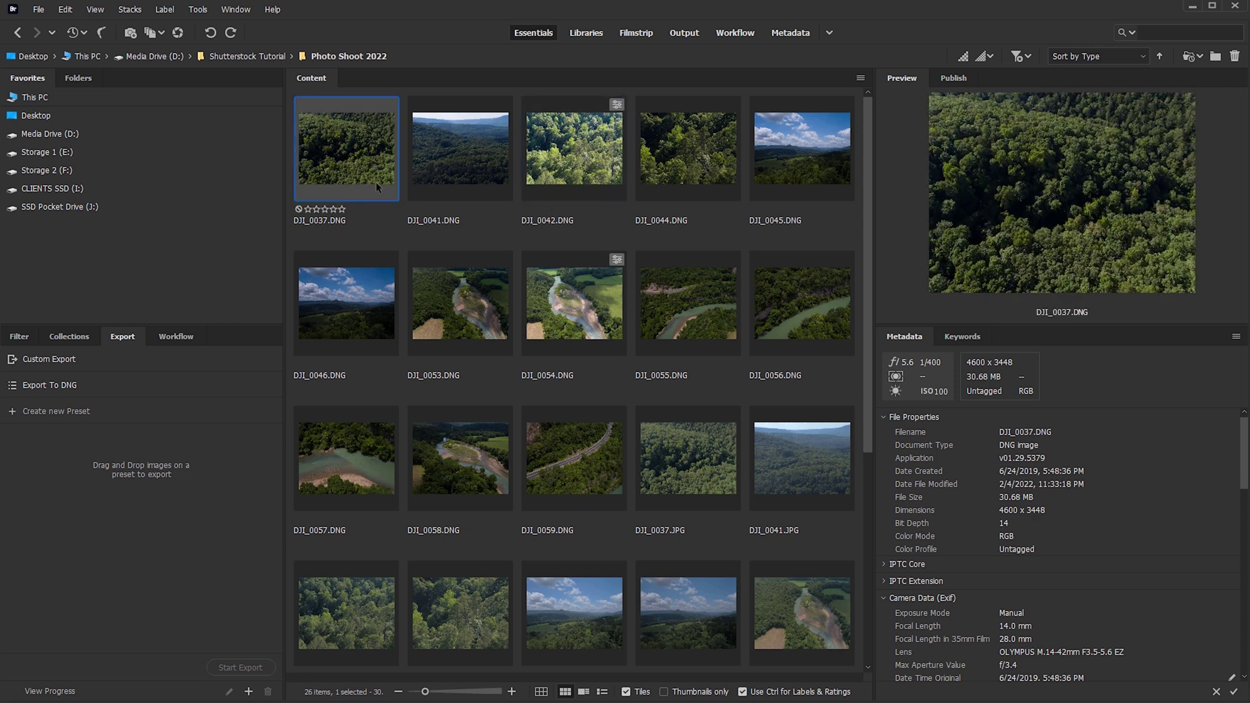
Select DJI_0037 through DJI_0059 and paste the copied develop settings onto all 13 DNGs.
{"action": "left_click", "coordinate": [577, 478], "text": "shift"}
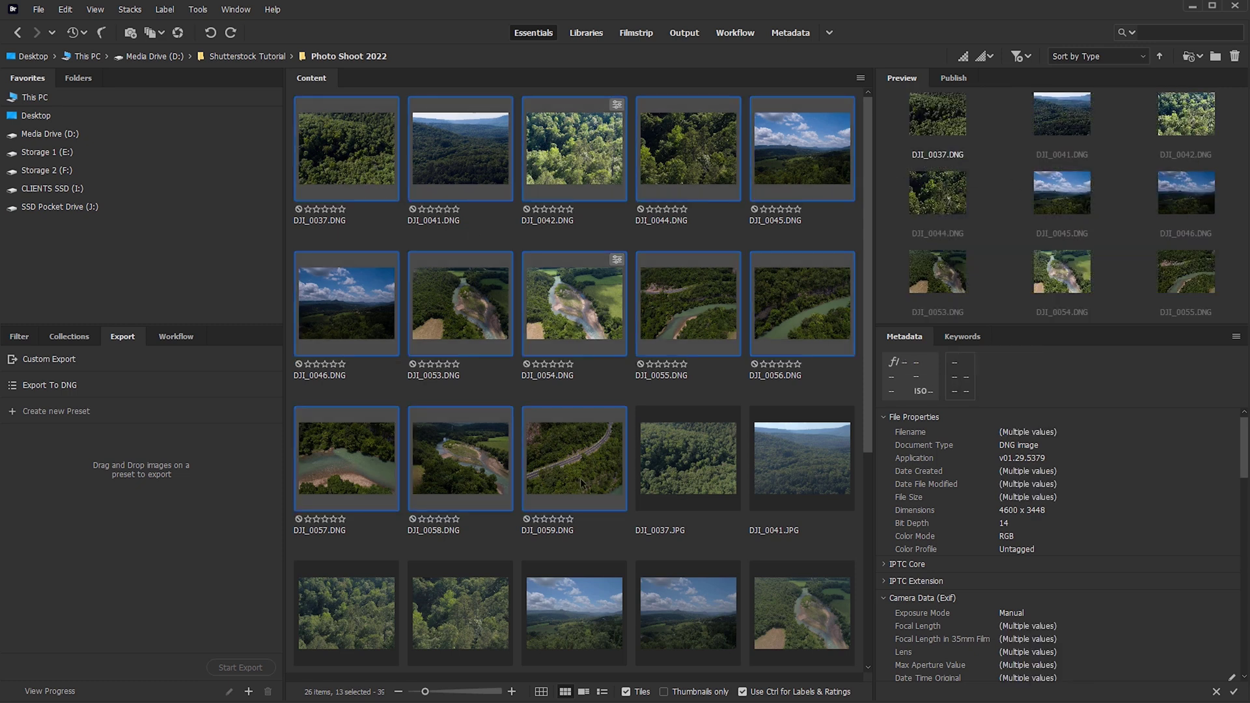
{"action": "right_click", "coordinate": [560, 439]}
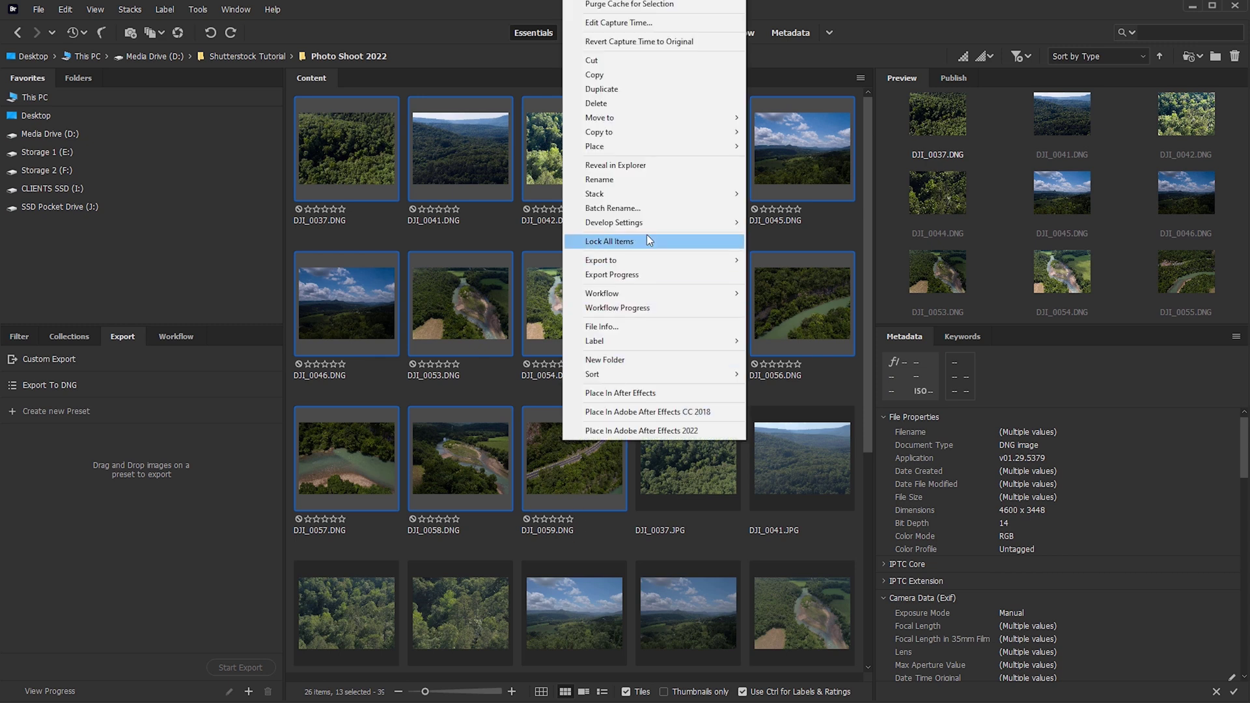
{"action": "mouse_move", "coordinate": [706, 222]}
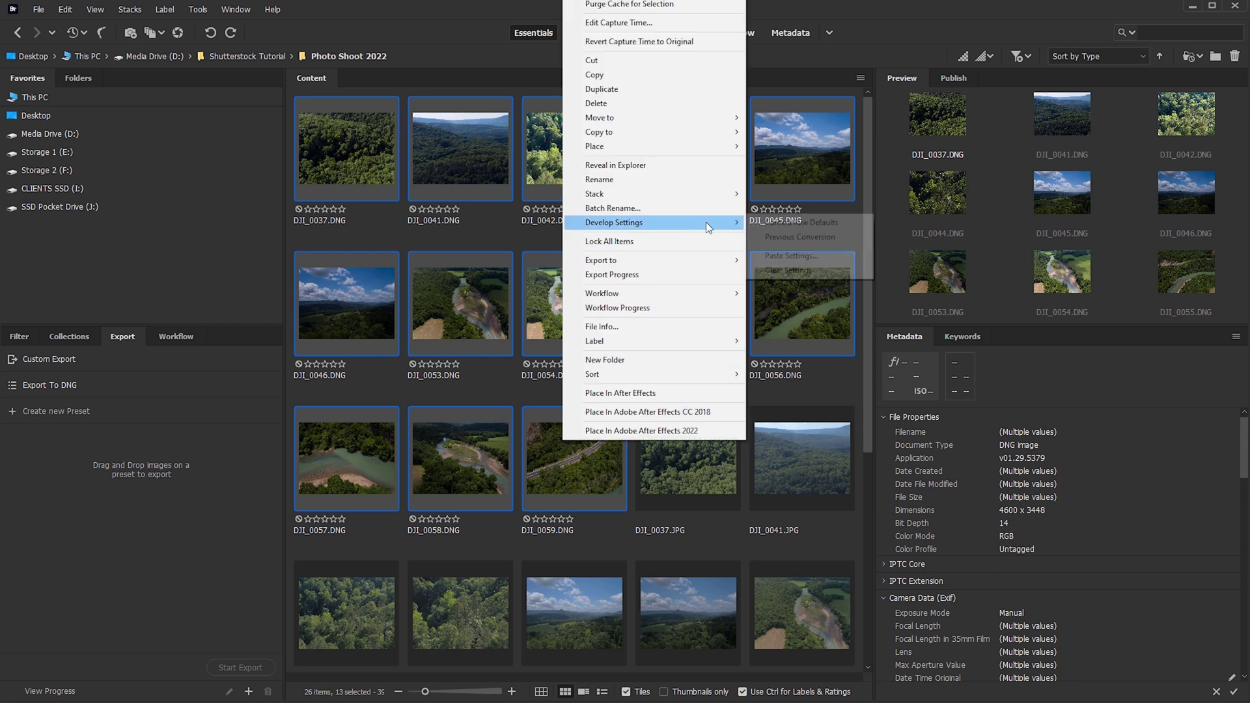
{"action": "left_click", "coordinate": [790, 257]}
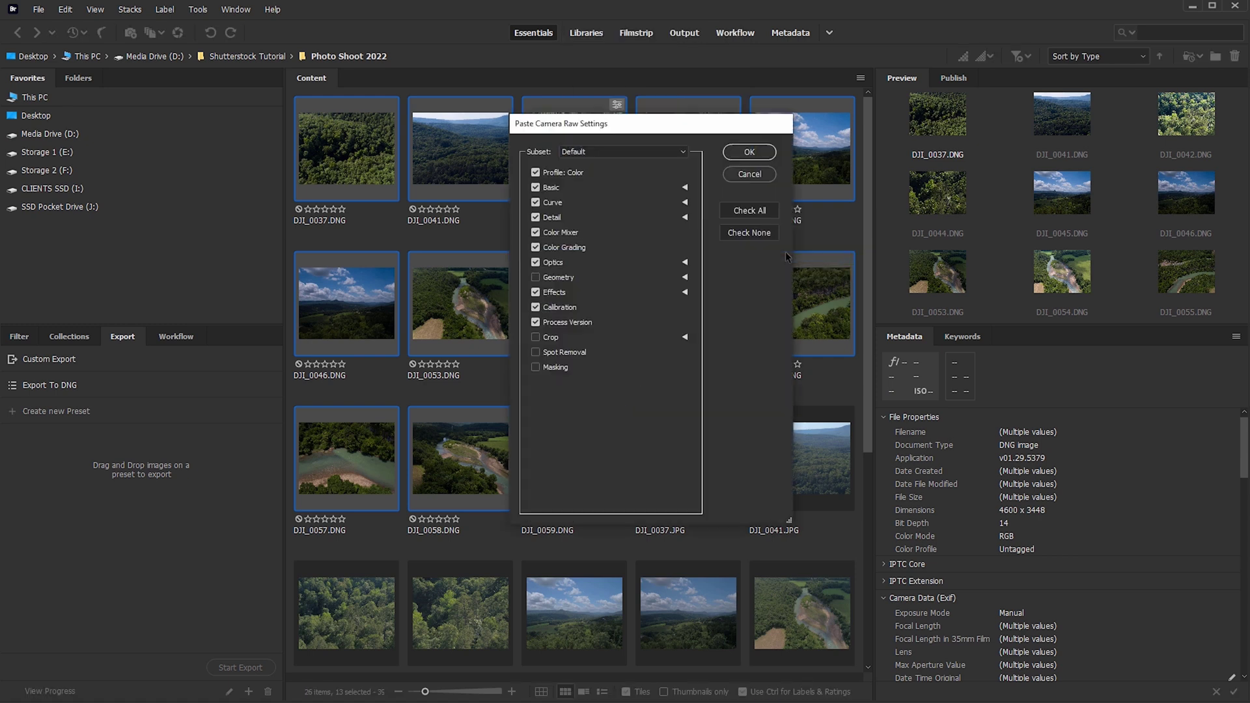
{"action": "left_click", "coordinate": [750, 152]}
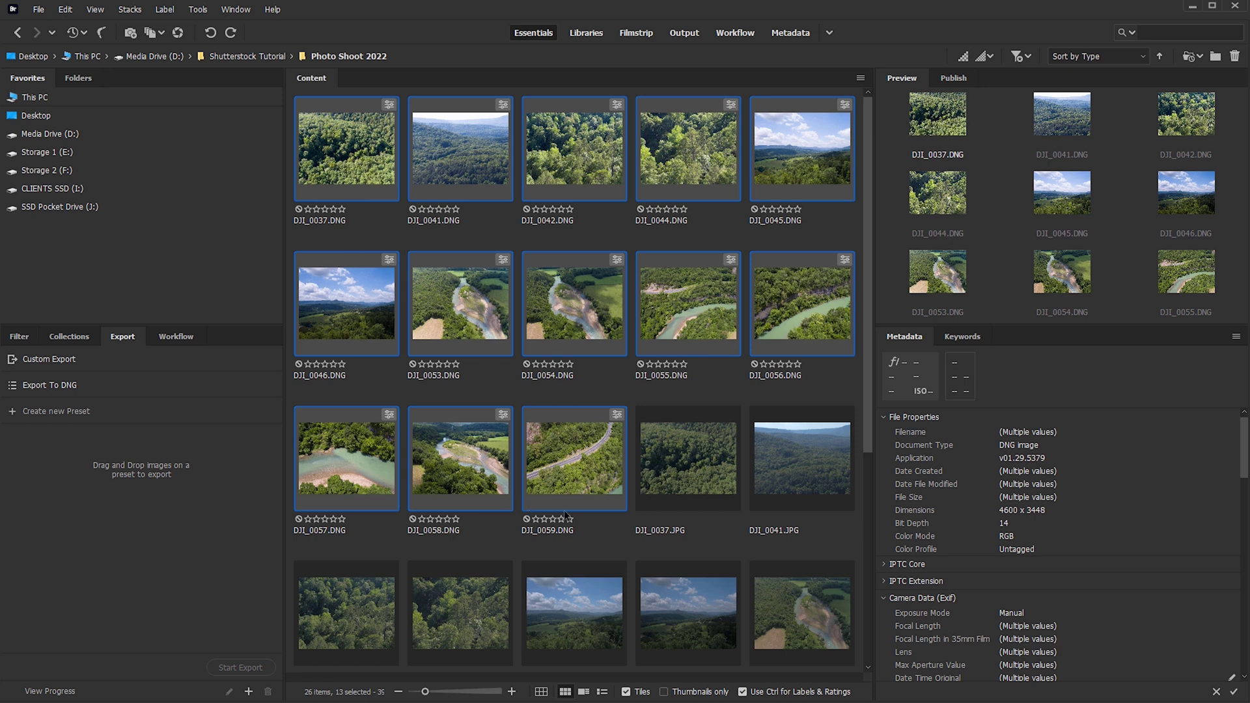
{"action": "left_click", "coordinate": [611, 388]}
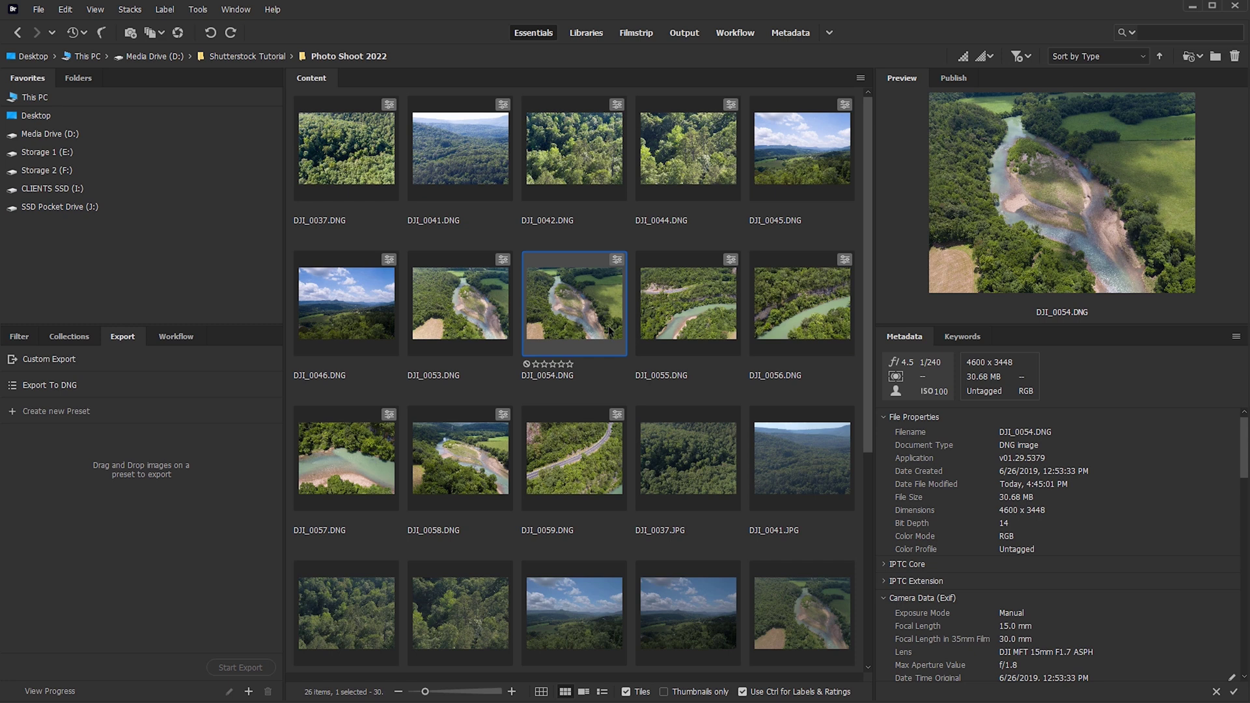
{"action": "left_click_drag", "start_coordinate": [826, 242], "coordinate": [371, 168]}
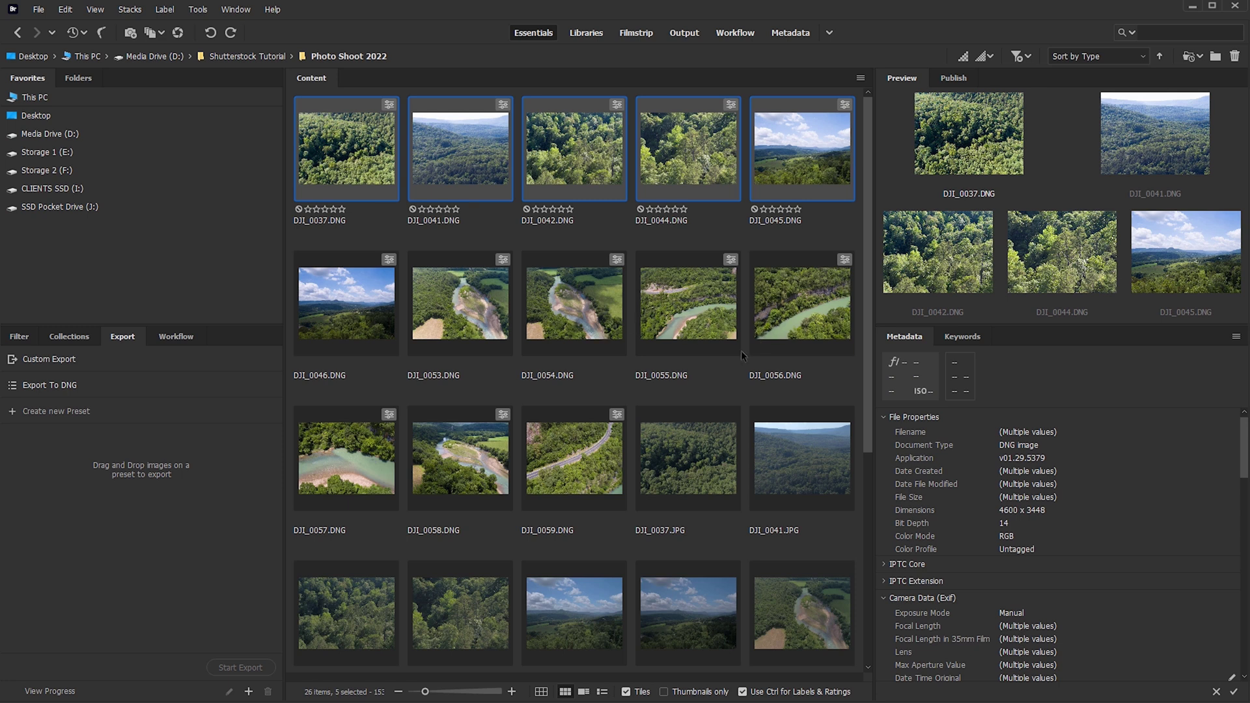
{"action": "left_click", "coordinate": [686, 344]}
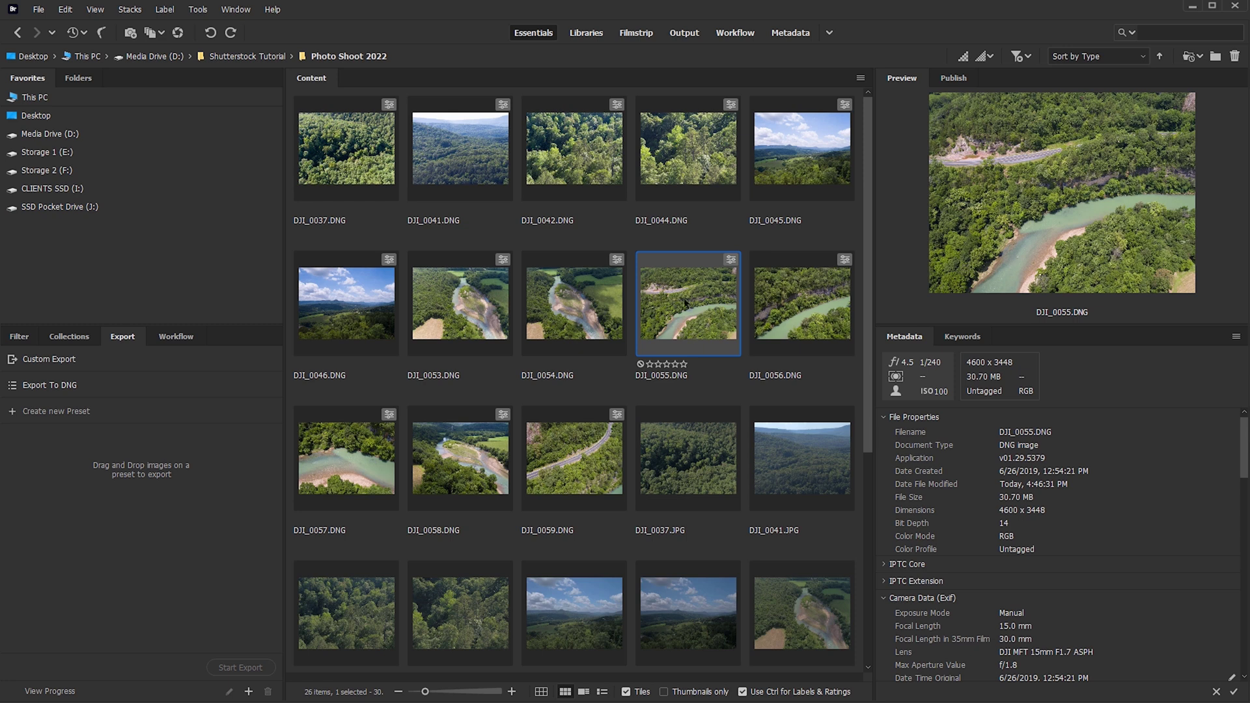
{"action": "left_click", "coordinate": [364, 150]}
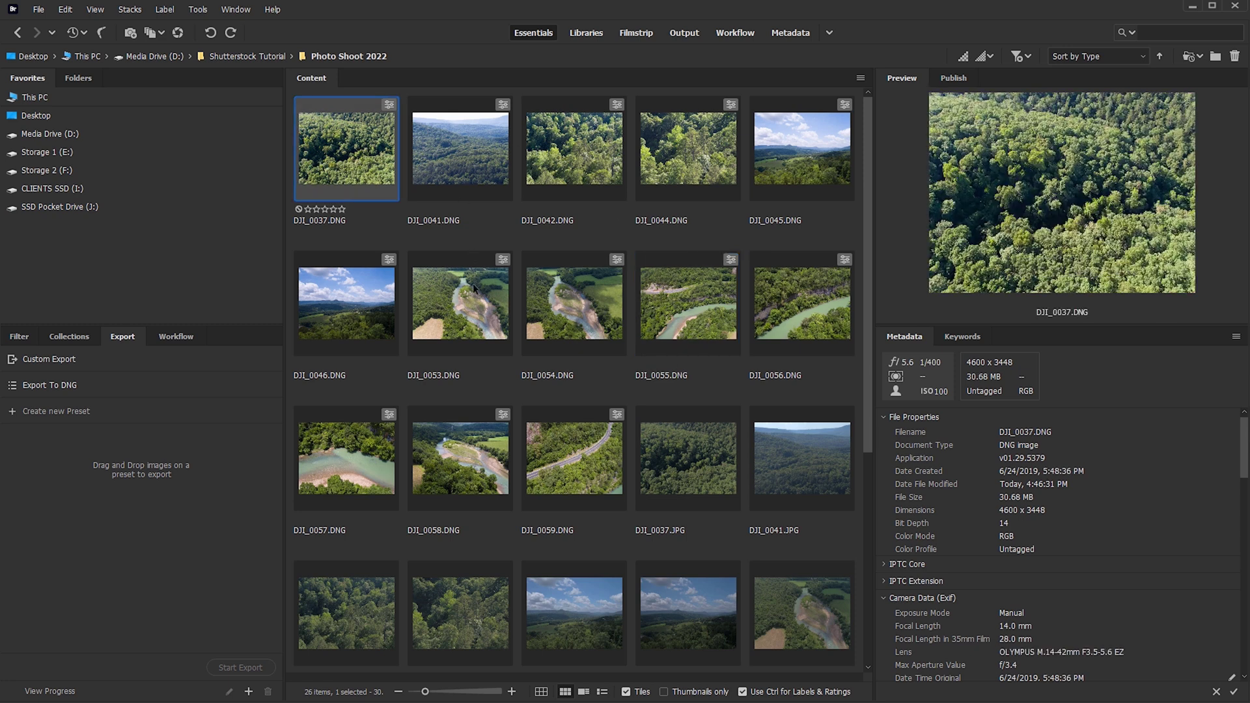
Select the 13 DNGs through DJI_0059 and launch Tools > Photoshop > Image Processor.
{"action": "left_click", "coordinate": [591, 479], "text": "shift"}
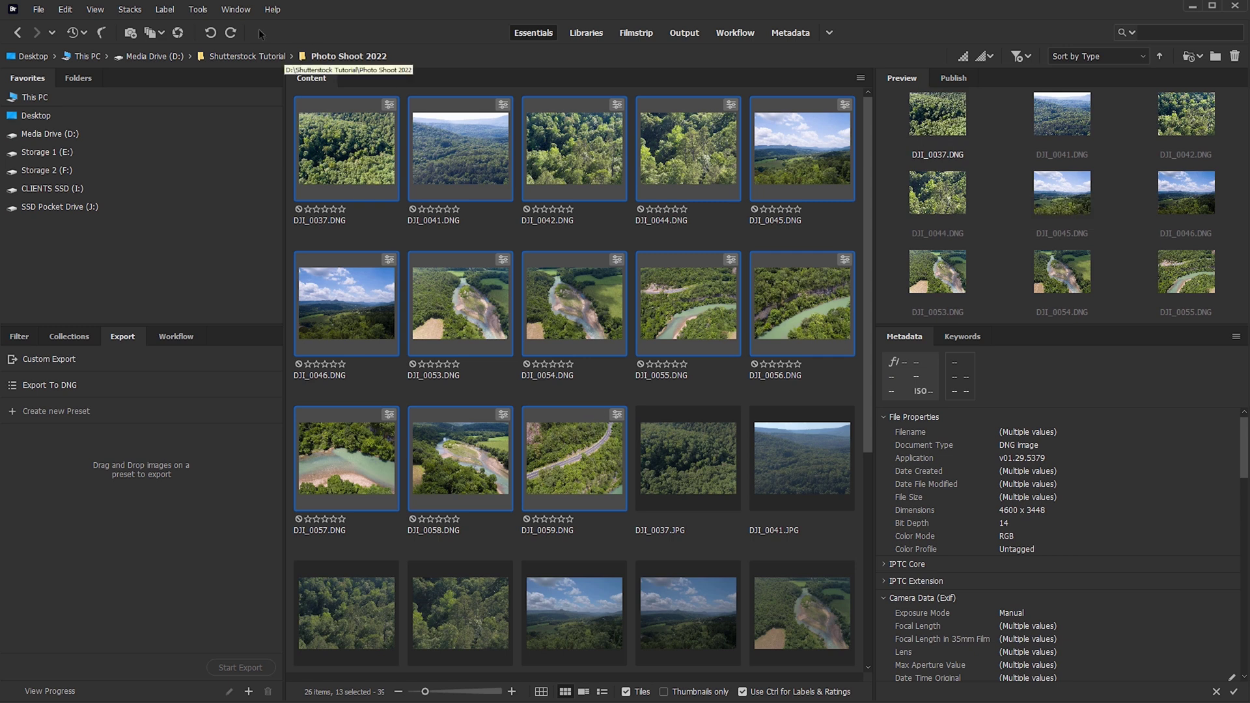
{"action": "left_click", "coordinate": [198, 9]}
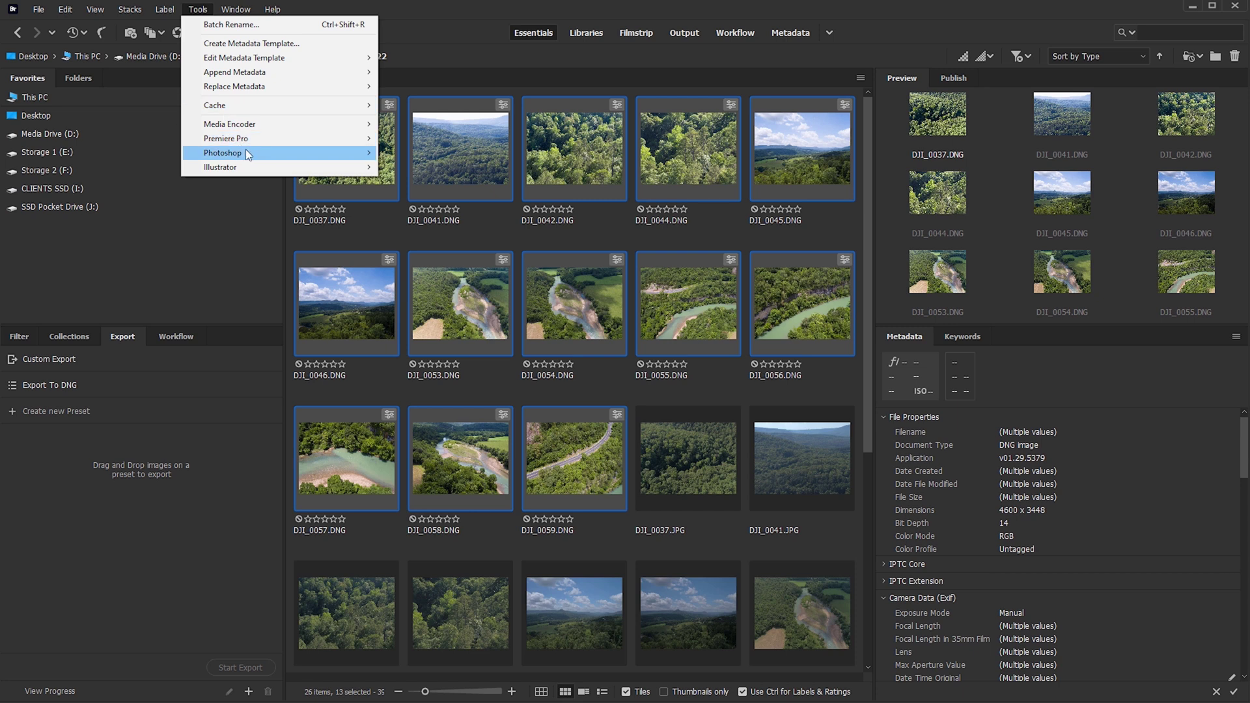
{"action": "mouse_move", "coordinate": [247, 154]}
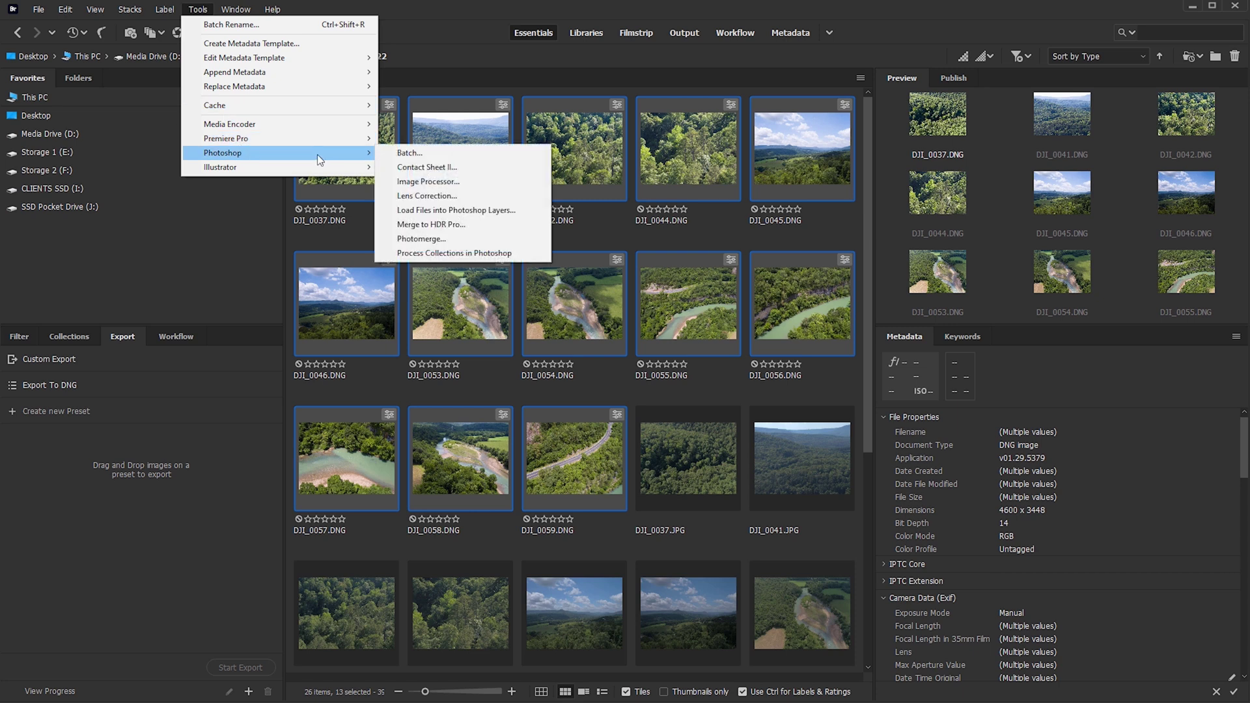
{"action": "left_click", "coordinate": [467, 182]}
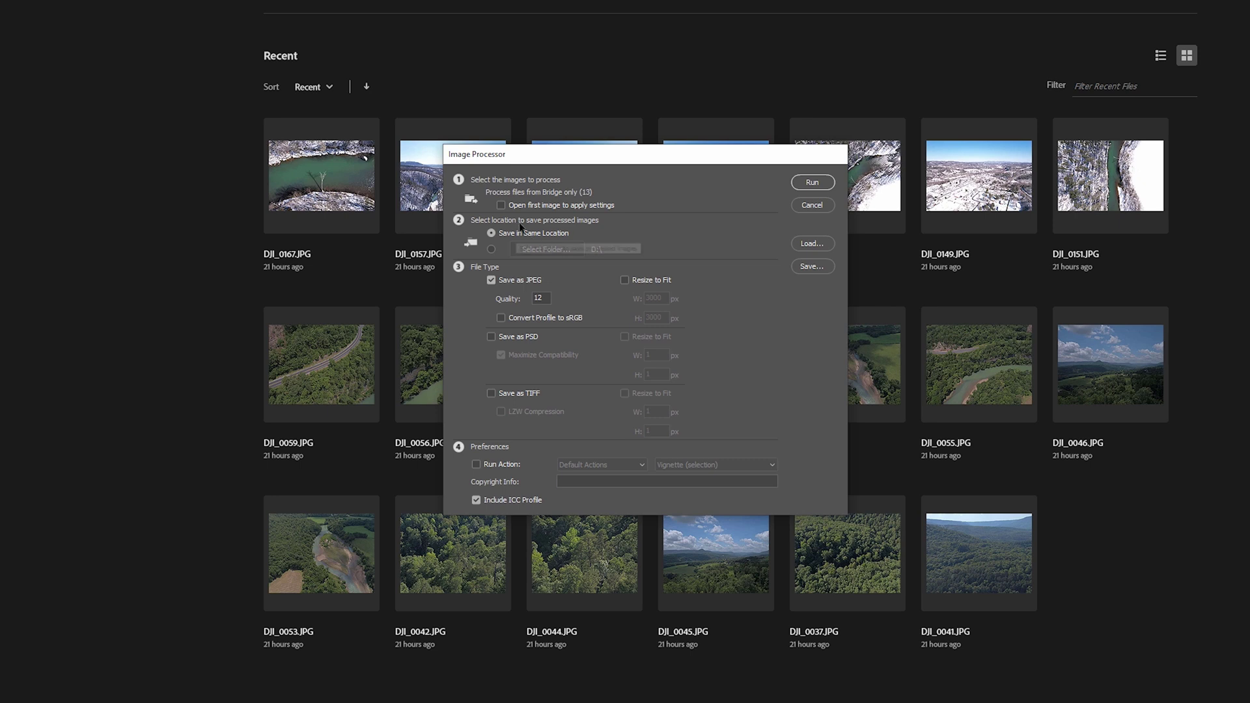
{"action": "left_click", "coordinate": [492, 250]}
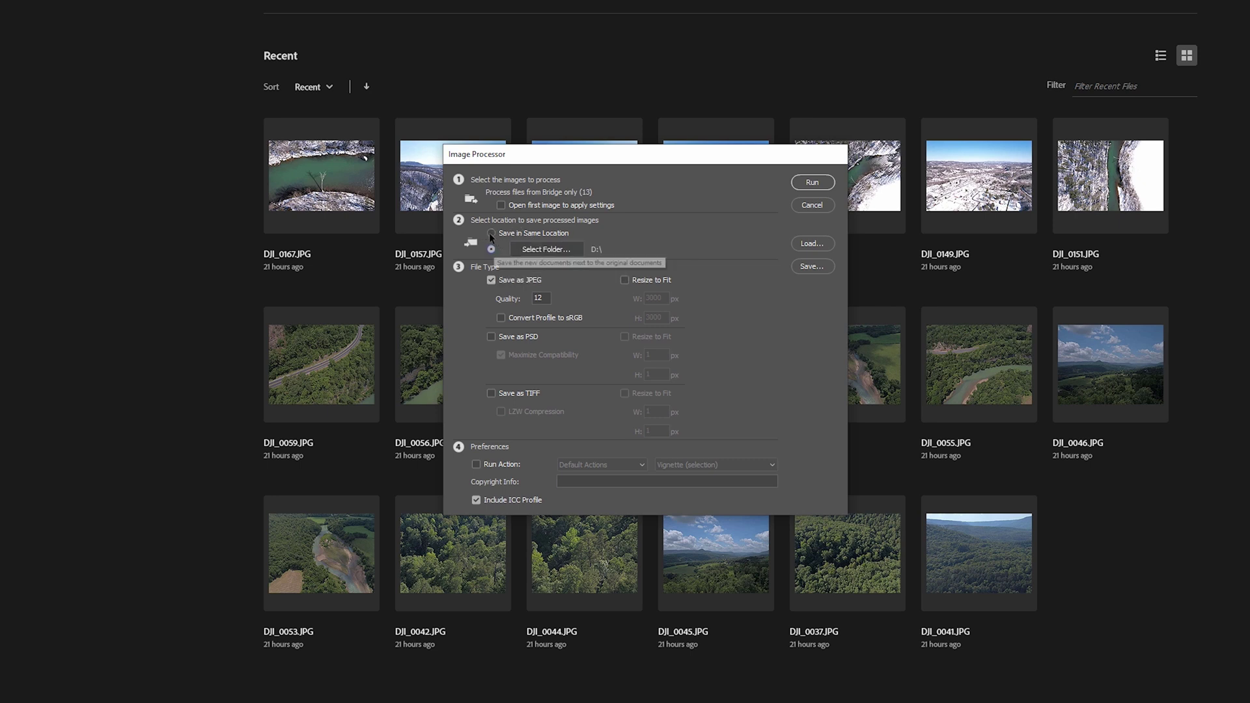
{"action": "left_click", "coordinate": [491, 233]}
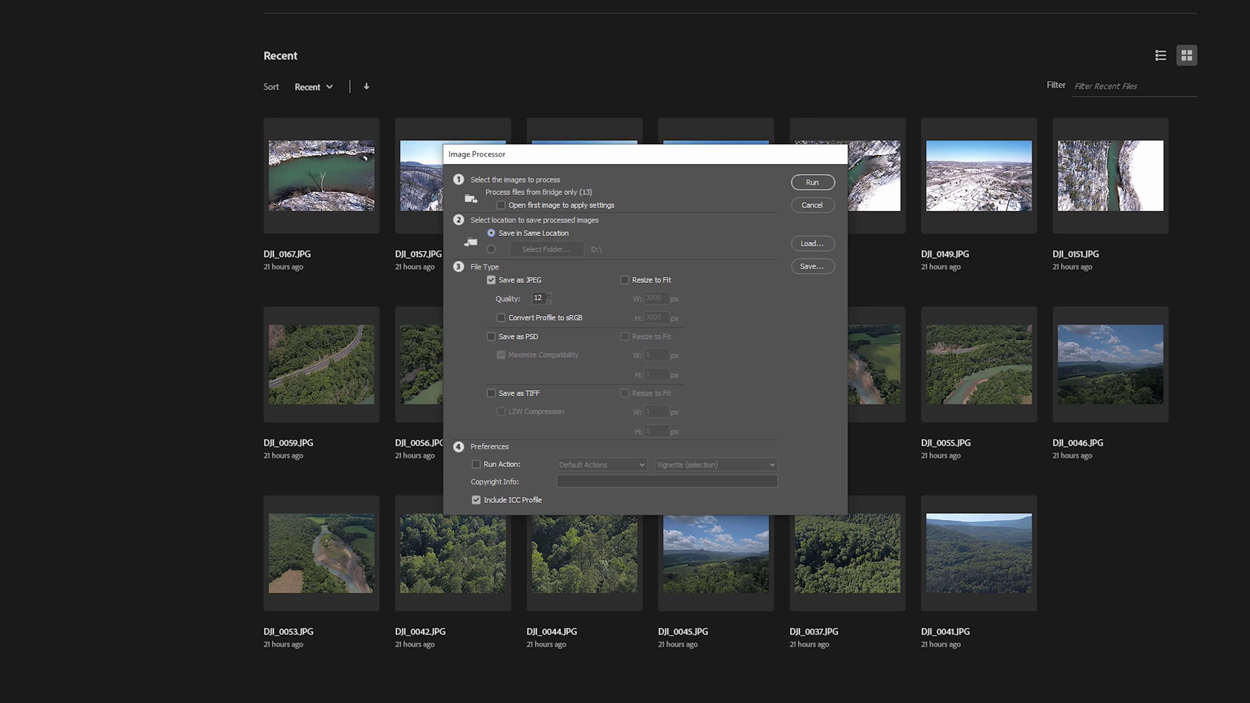
{"action": "left_click", "coordinate": [624, 280]}
{"action": "left_click", "coordinate": [624, 280]}
Leave Run Action off and Copyright Info empty, then run the quality-12 JPEG conversion.
{"action": "left_click", "coordinate": [477, 464]}
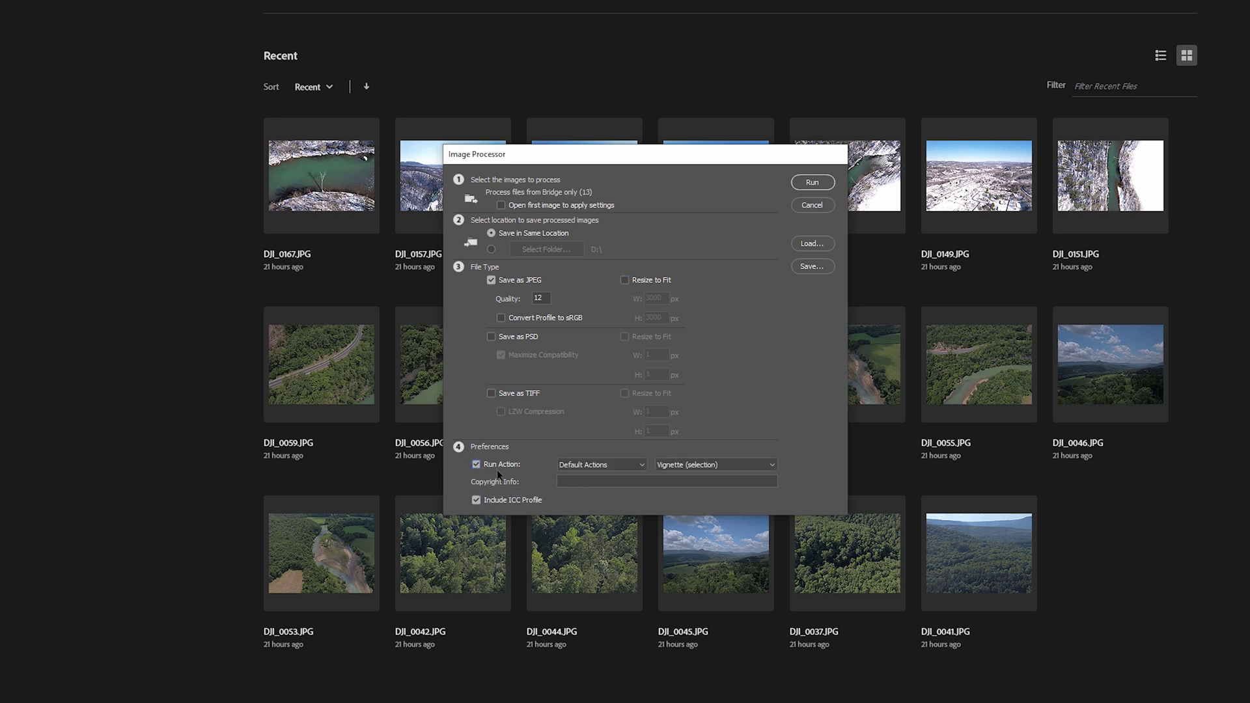
{"action": "left_click", "coordinate": [719, 463]}
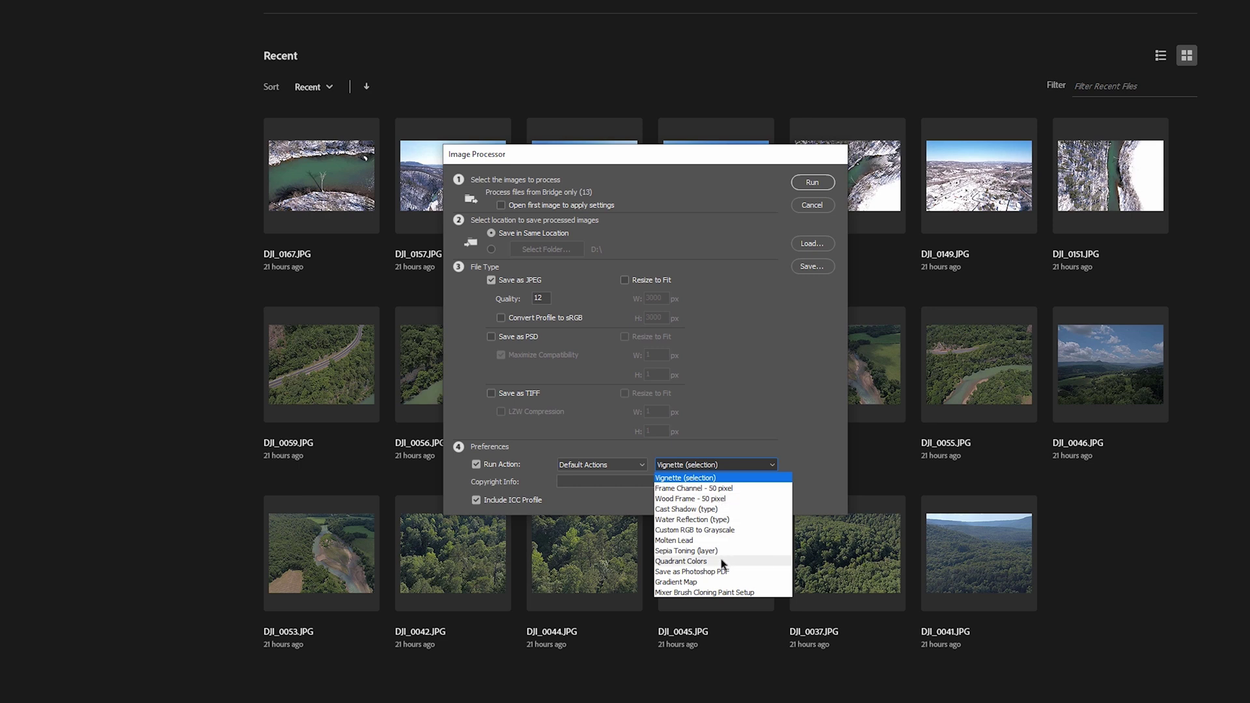
{"action": "left_click", "coordinate": [728, 448]}
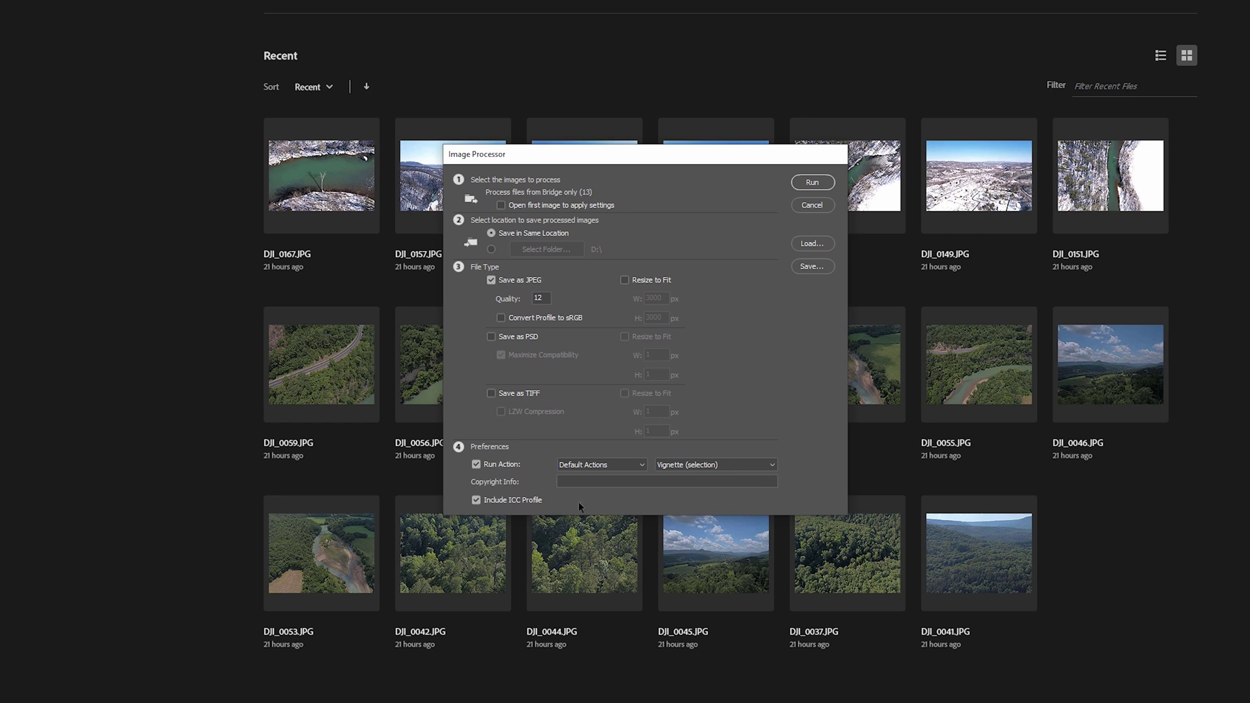
{"action": "left_click", "coordinate": [476, 463]}
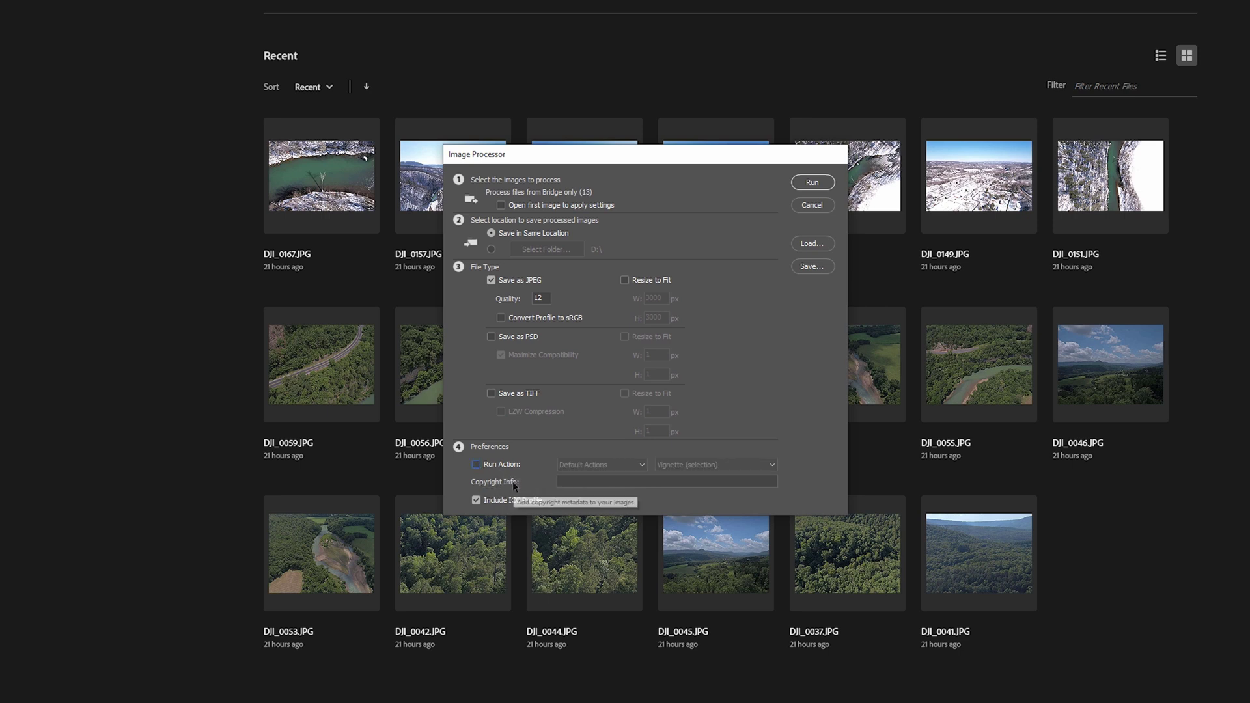
{"action": "left_click", "coordinate": [577, 481]}
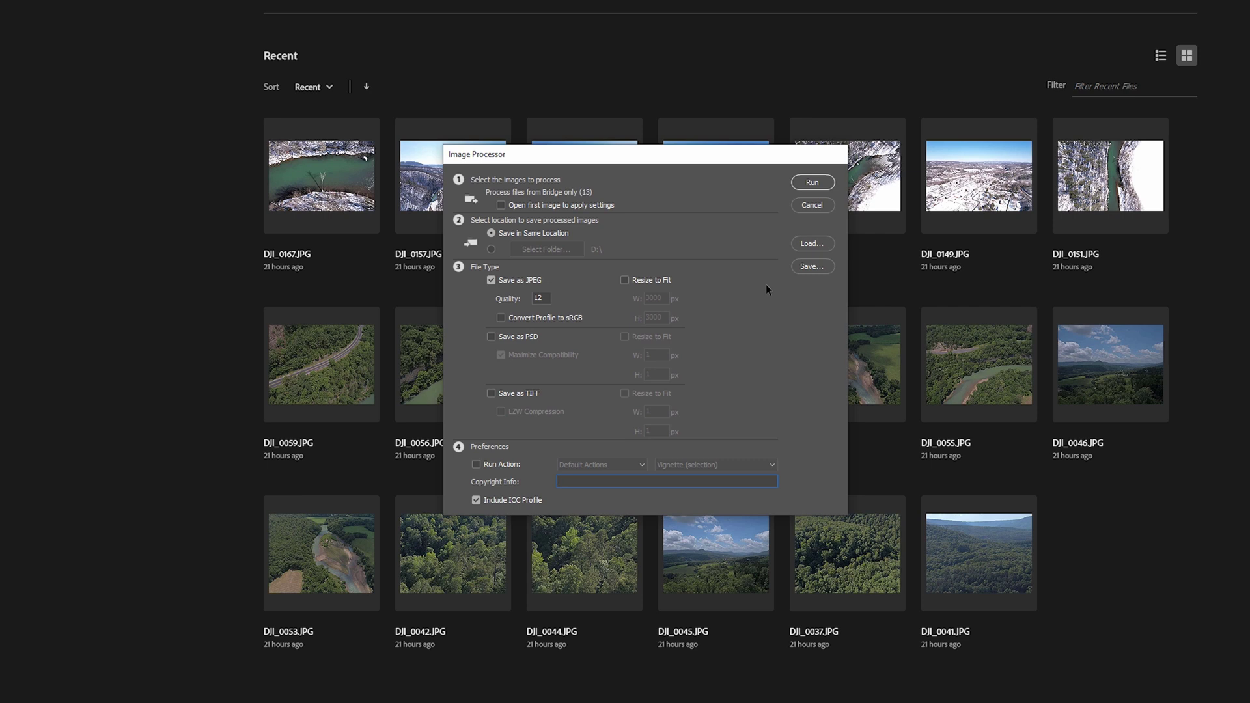
{"action": "left_click", "coordinate": [818, 184]}
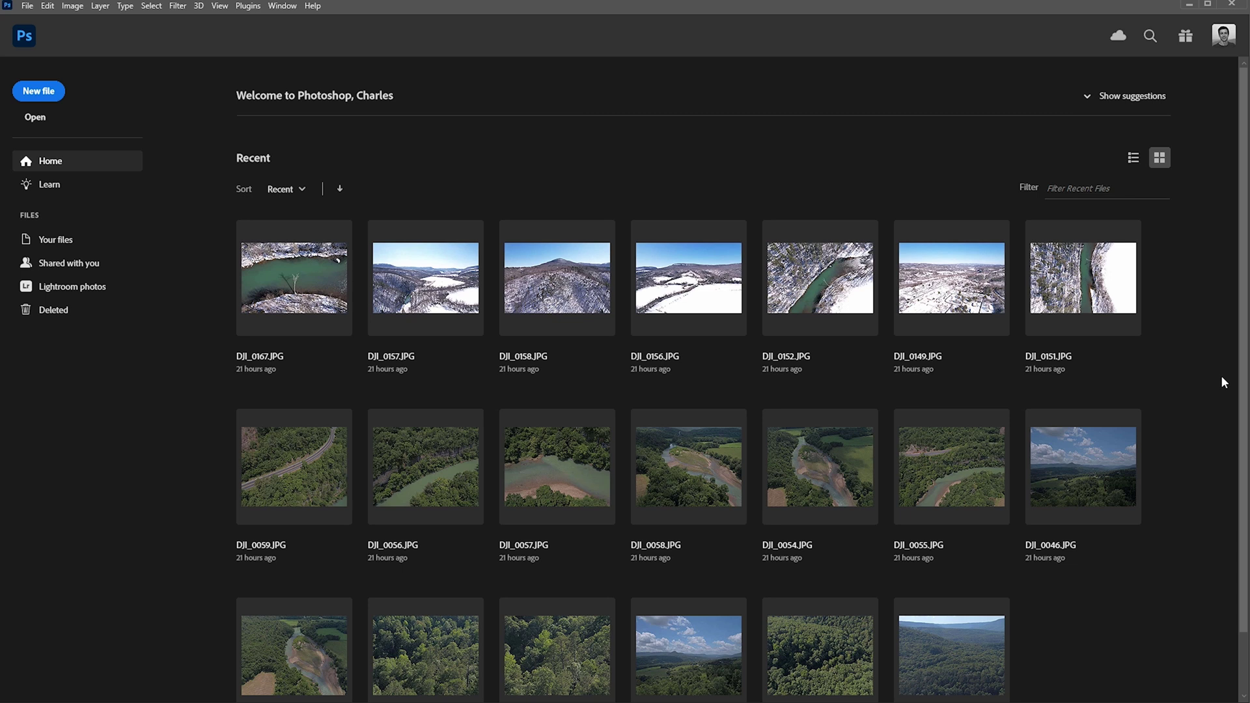
Return to Bridge, clear the selection, and open the new JPEG folder.
{"action": "left_click", "coordinate": [1190, 5]}
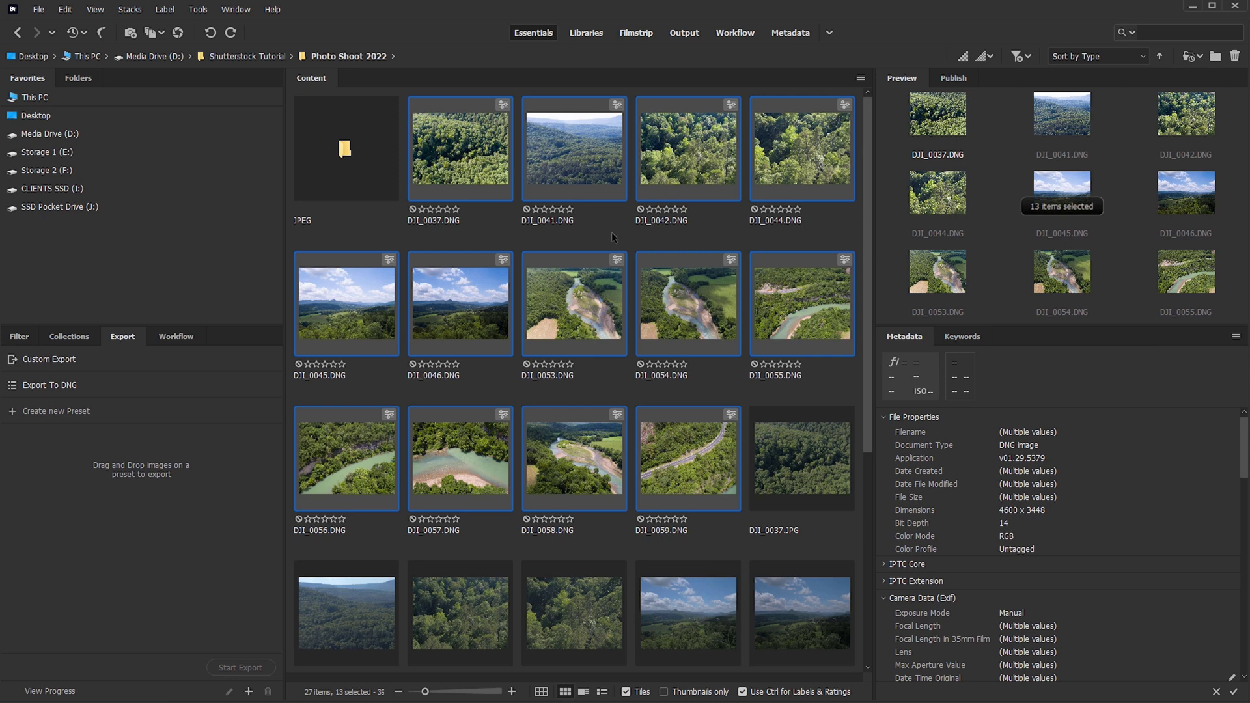
{"action": "left_click", "coordinate": [589, 209]}
{"action": "left_click", "coordinate": [350, 183]}
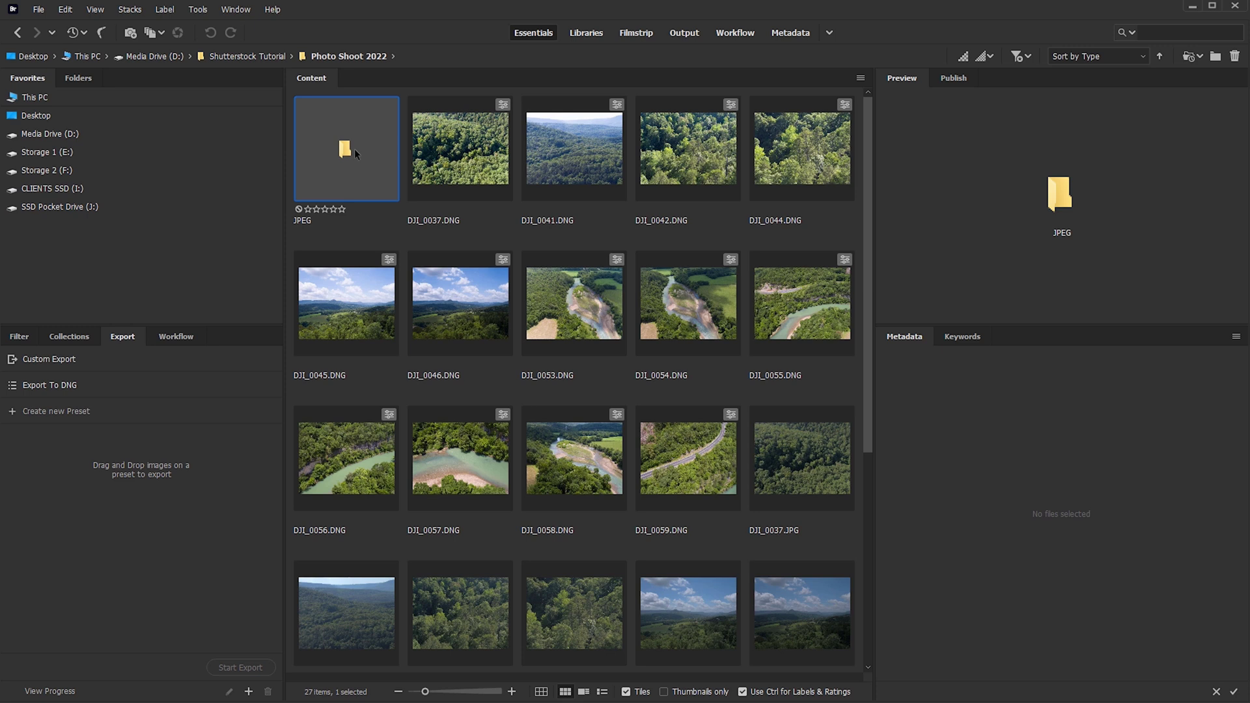
{"action": "double_click", "coordinate": [357, 153]}
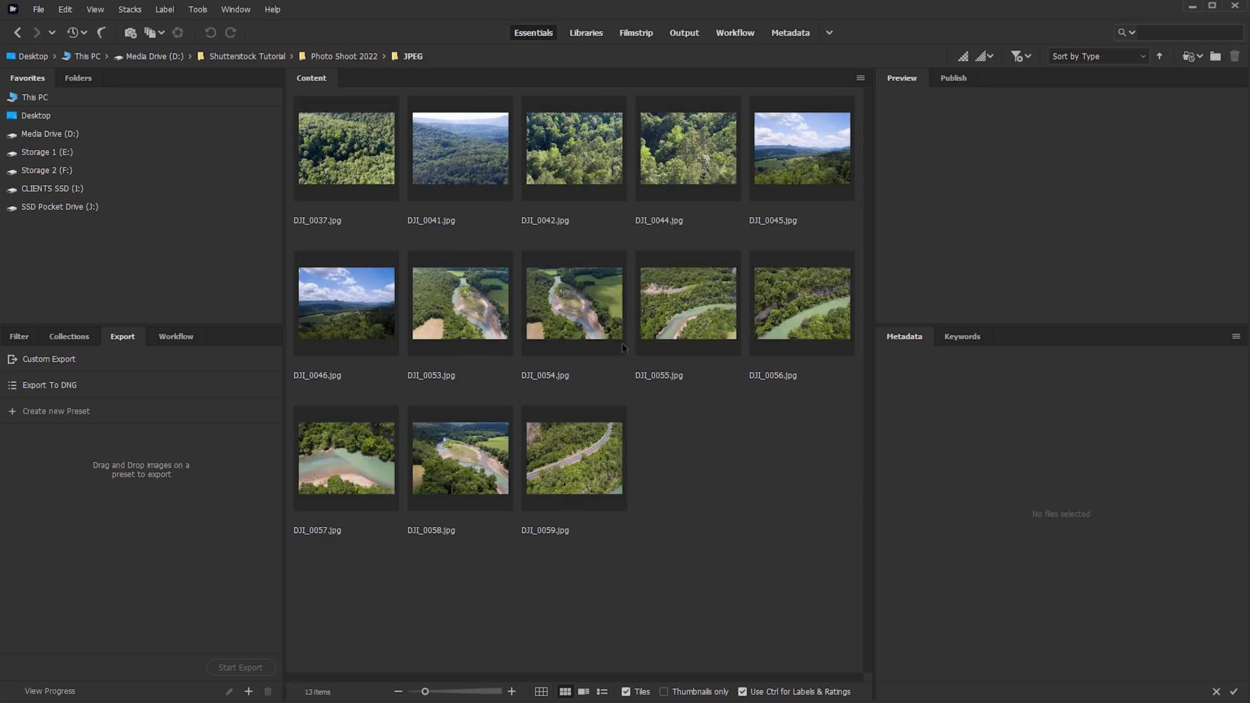
Preview DJI_0054 full-screen, check DJI_0055, then select all 13 JPEGs.
{"action": "left_click", "coordinate": [609, 327]}
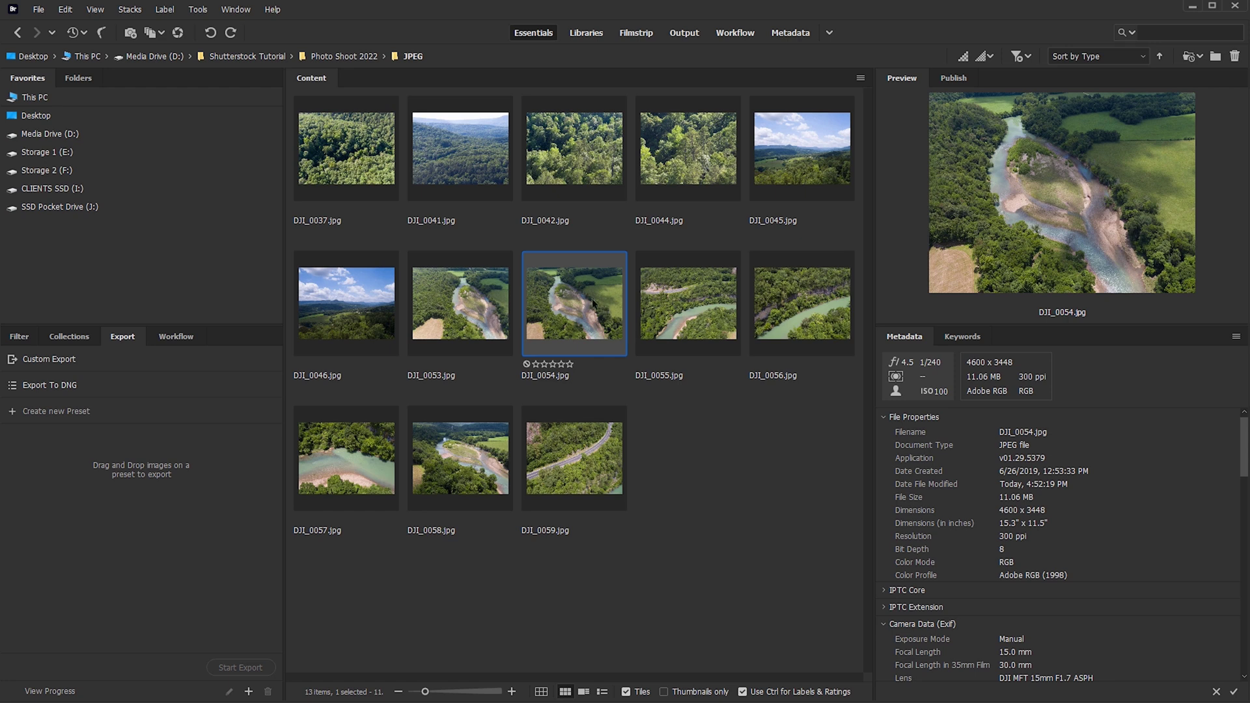
{"action": "key", "text": "space"}
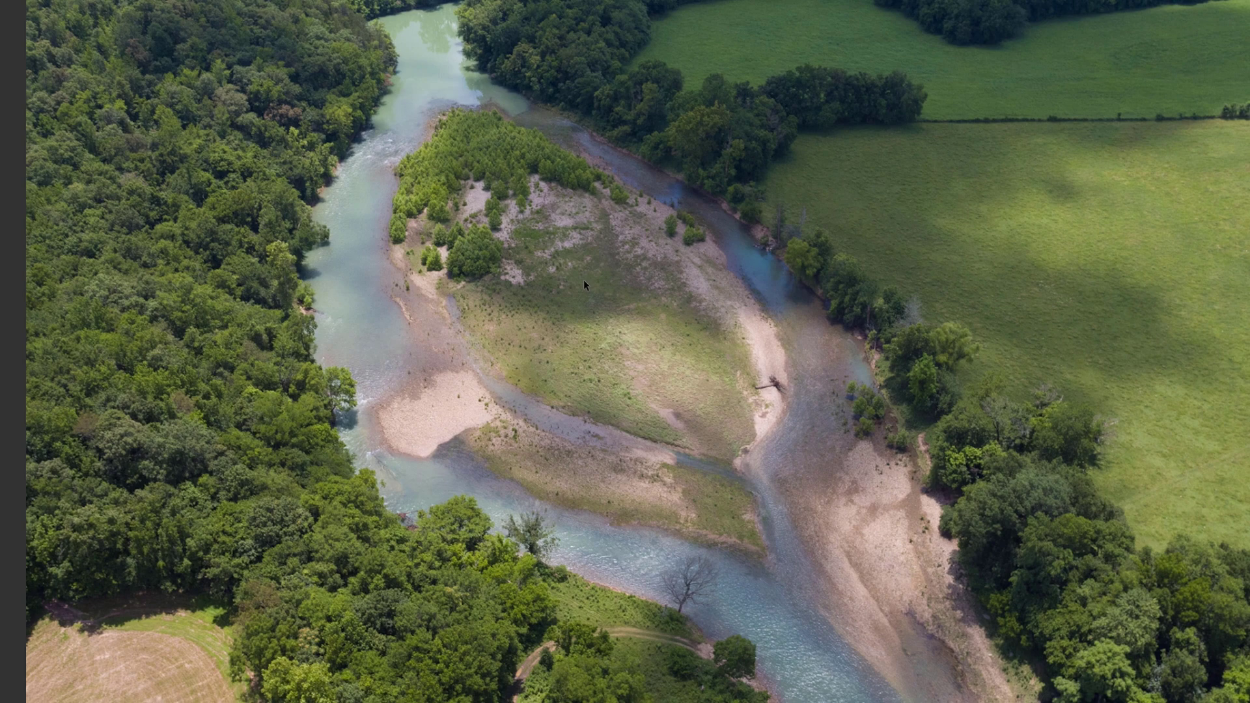
{"action": "key", "text": "space"}
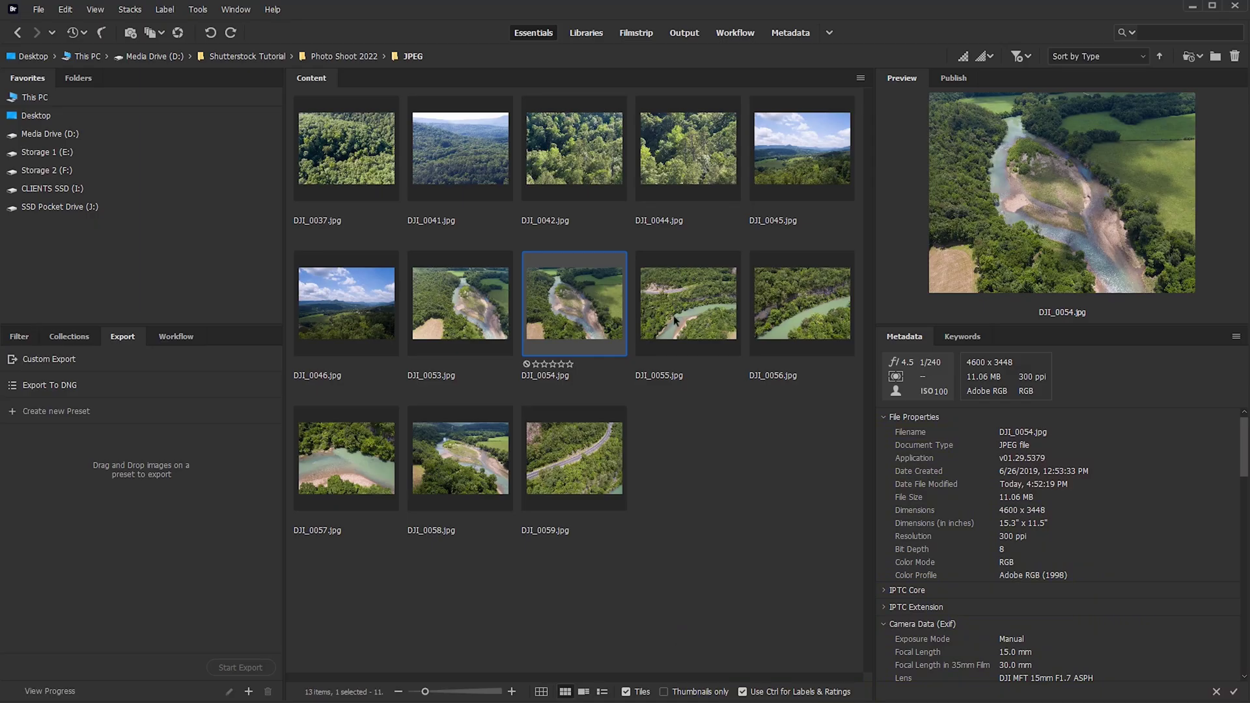
{"action": "left_click", "coordinate": [696, 342]}
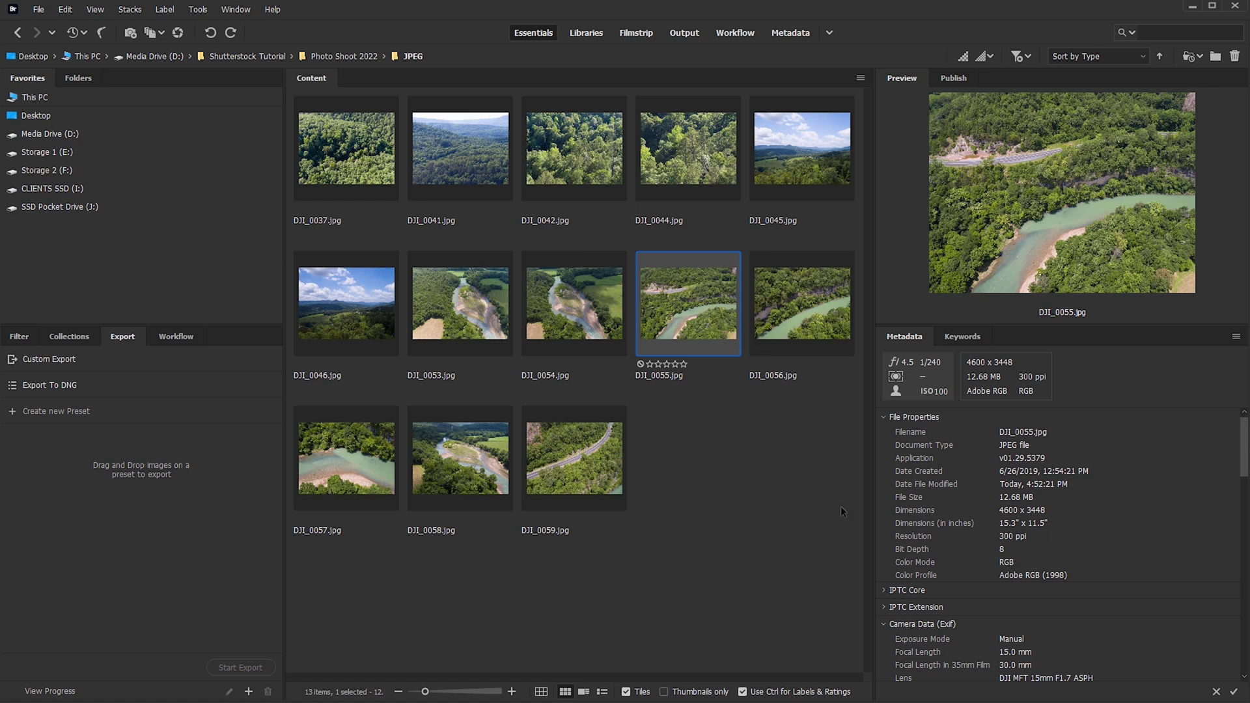
{"action": "left_click_drag", "start_coordinate": [814, 482], "coordinate": [355, 152]}
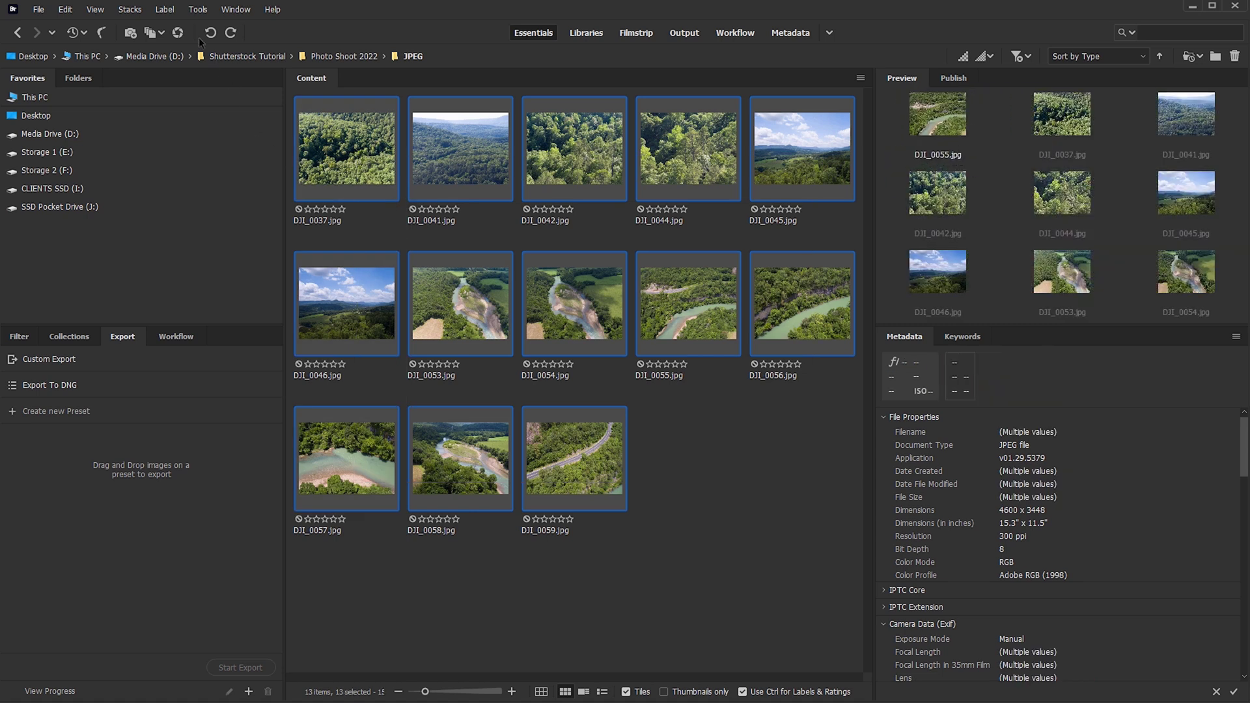
Start a Batch Rename and change the Text element prefix from Summer_ to Shutterstock_.
{"action": "left_click", "coordinate": [197, 10]}
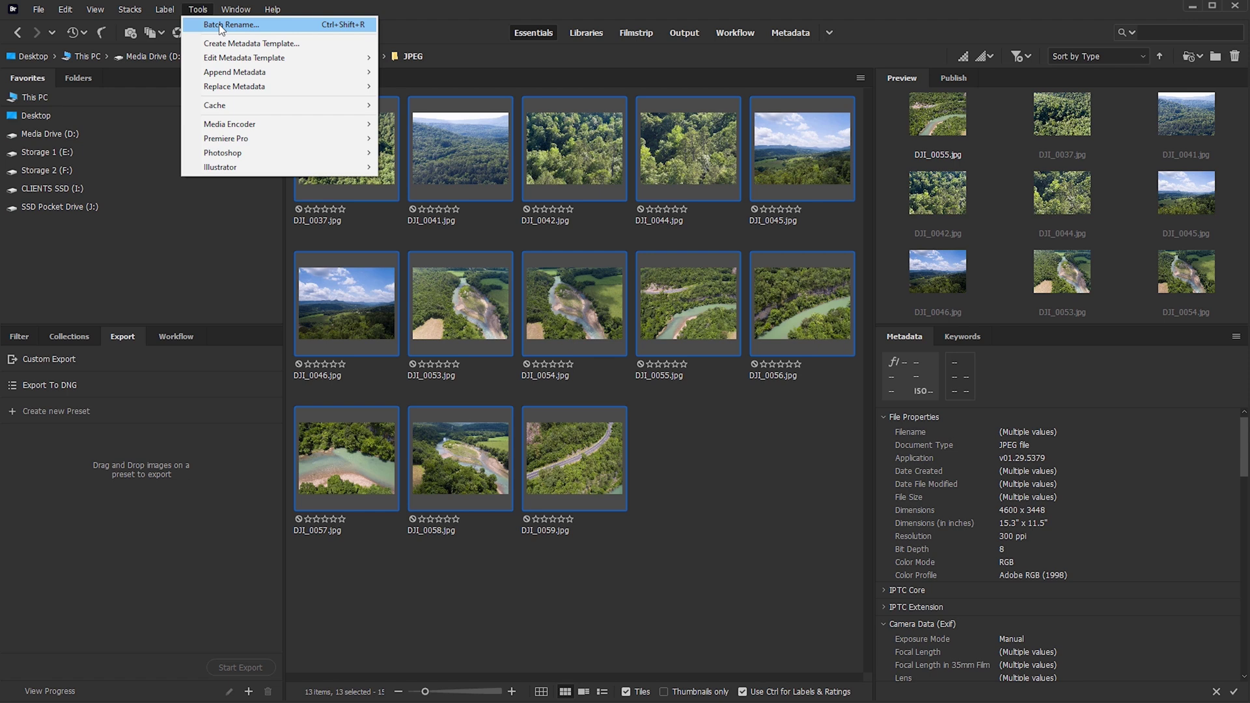
{"action": "left_click", "coordinate": [220, 25]}
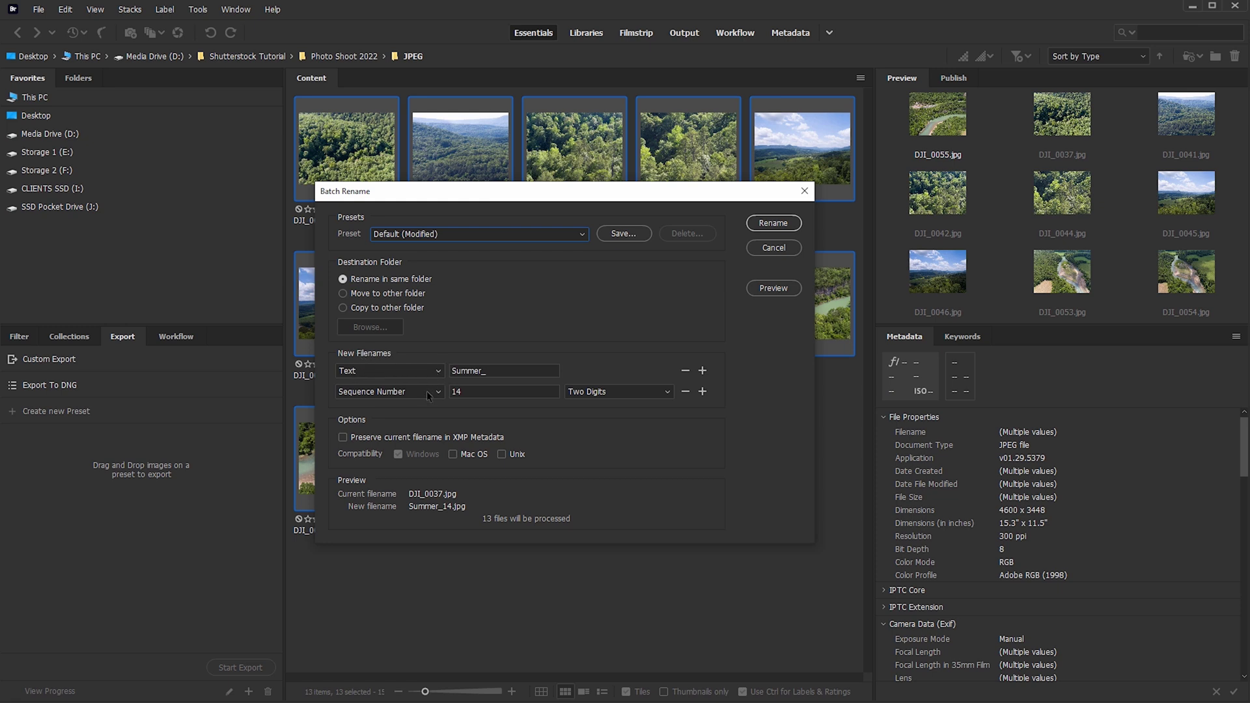
{"action": "left_click", "coordinate": [400, 370]}
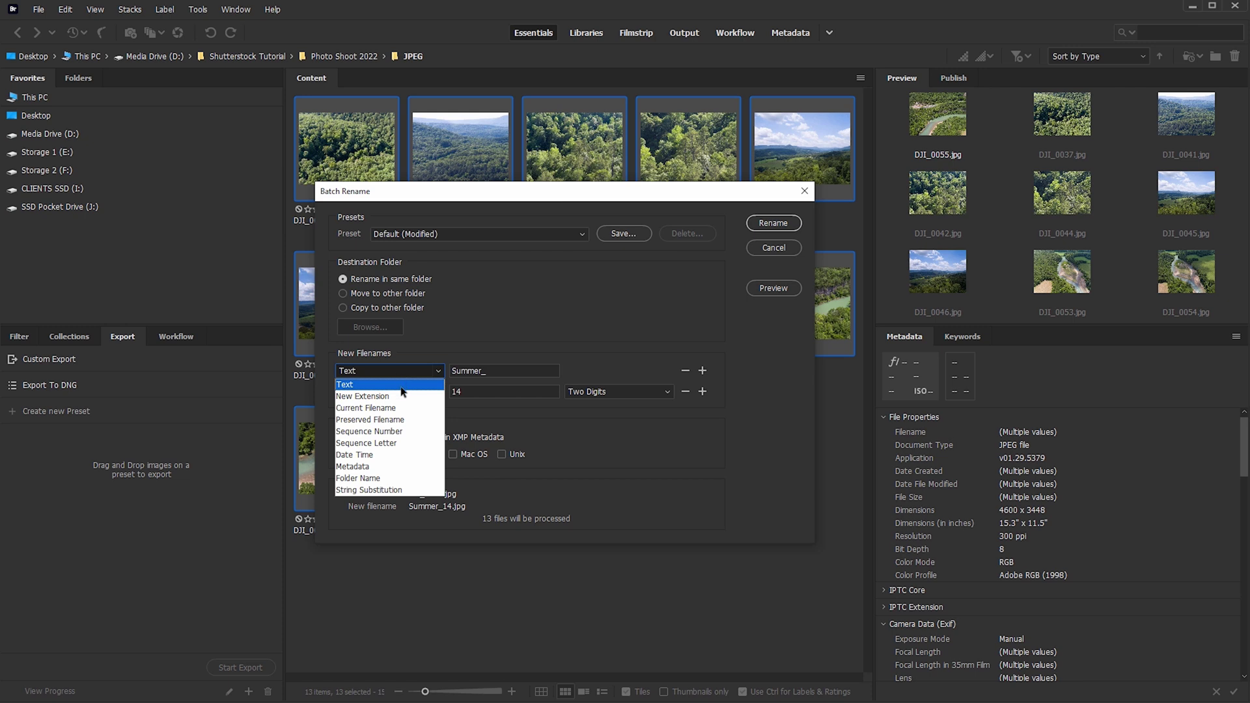
{"action": "left_click", "coordinate": [399, 386]}
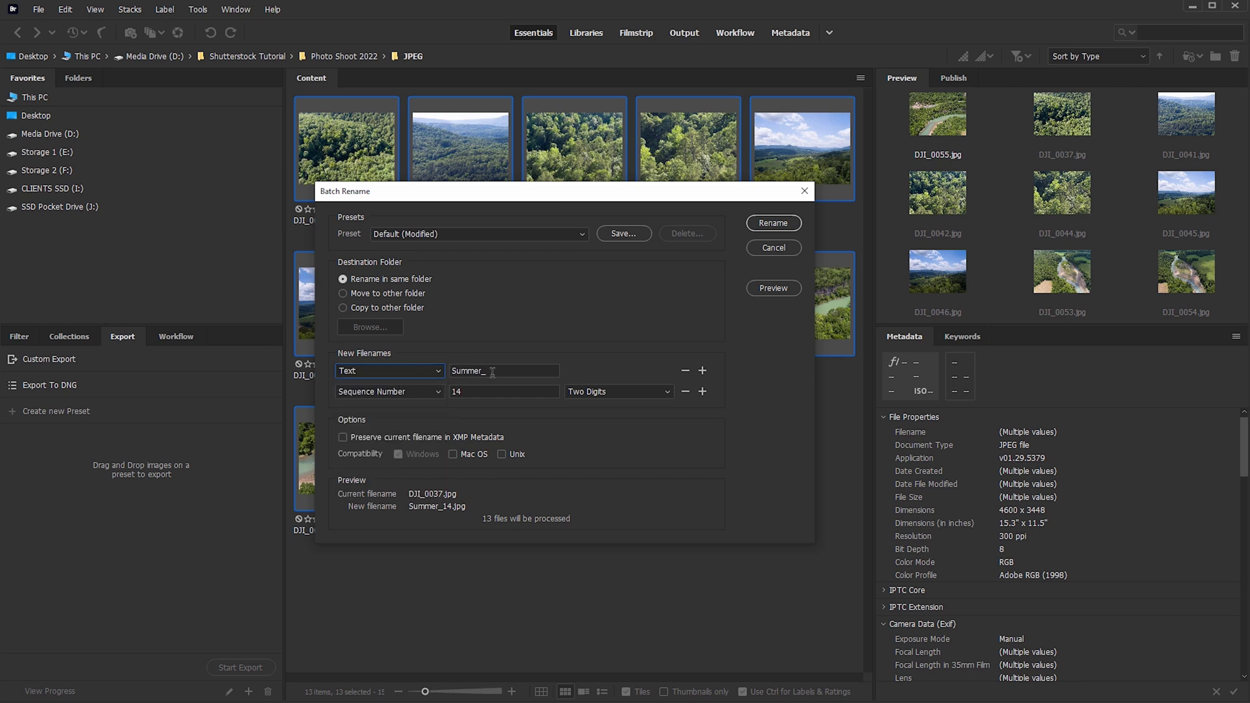
{"action": "left_click_drag", "start_coordinate": [492, 373], "coordinate": [450, 373]}
{"action": "type", "text": "Shutterstock_"}
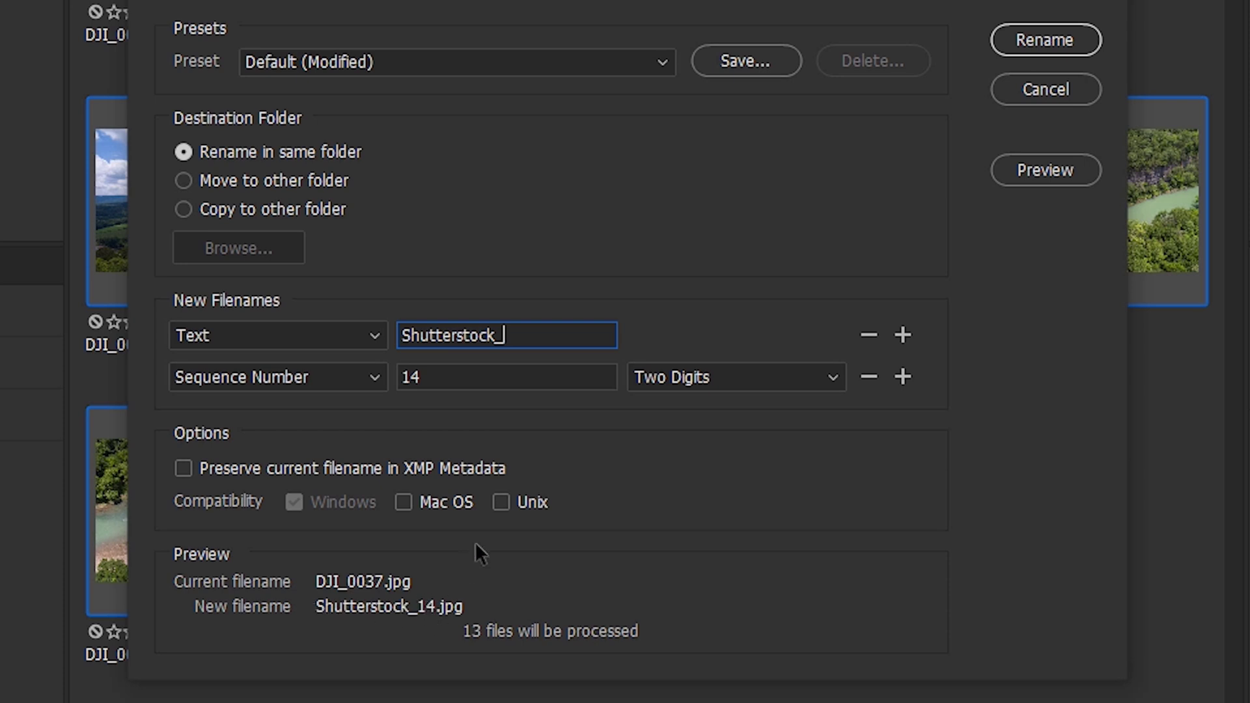
Set the second name part to a three-digit Sequence Number starting at 1.
{"action": "left_click", "coordinate": [447, 377]}
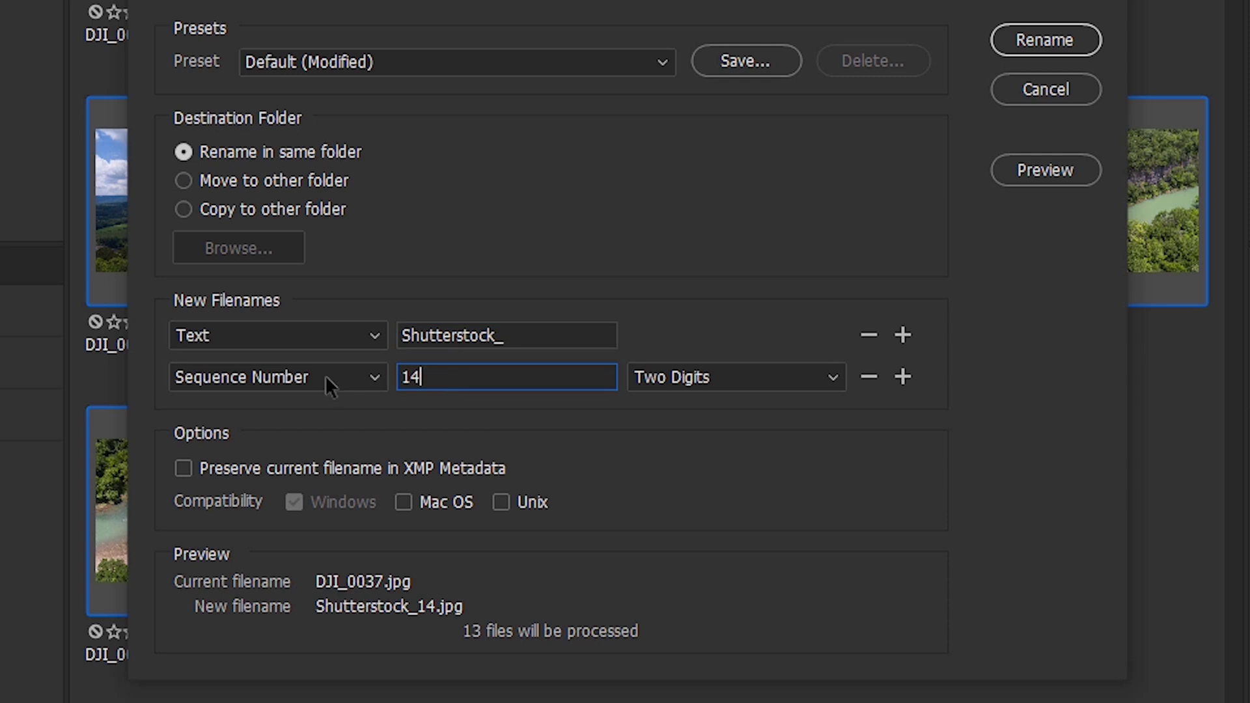
{"action": "left_click", "coordinate": [318, 379]}
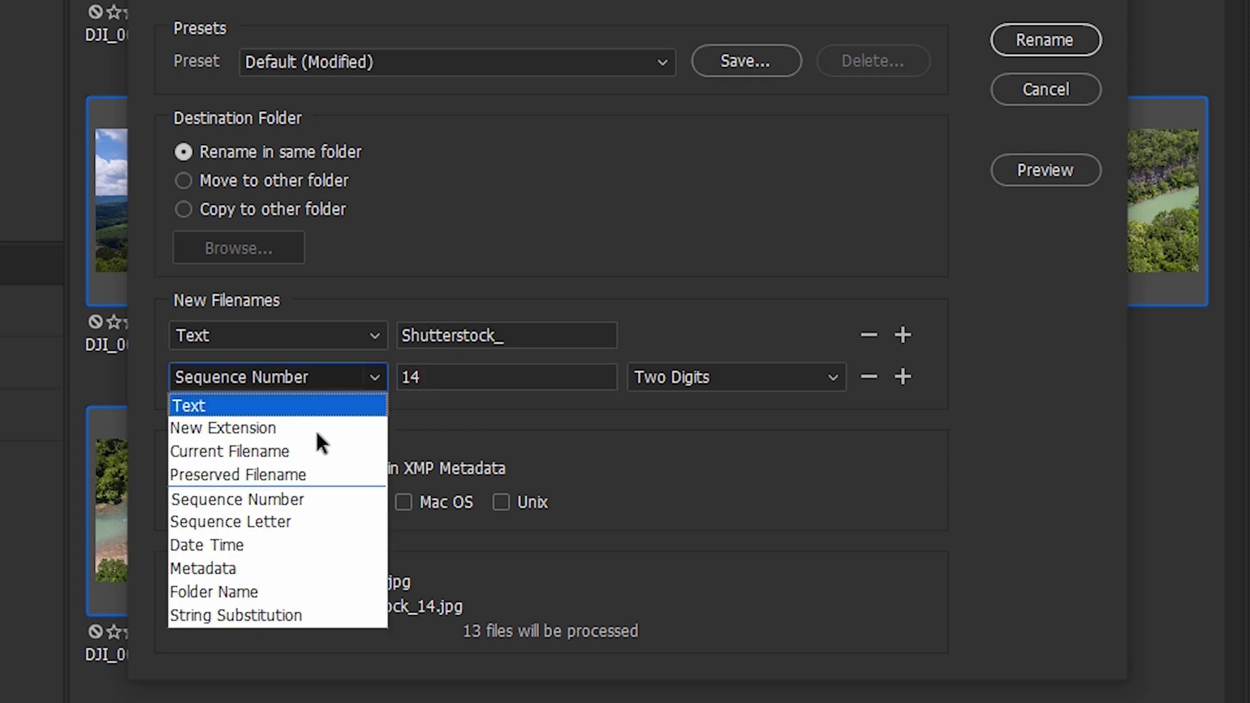
{"action": "left_click", "coordinate": [295, 520]}
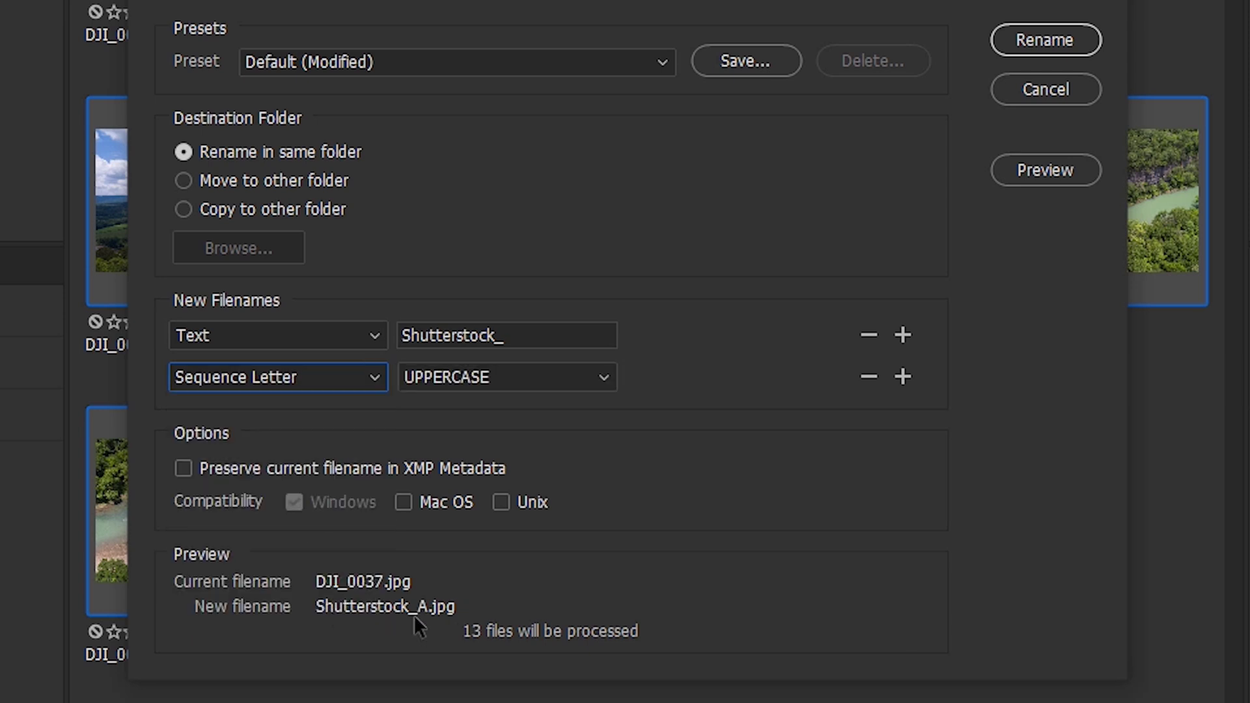
{"action": "left_click", "coordinate": [375, 378]}
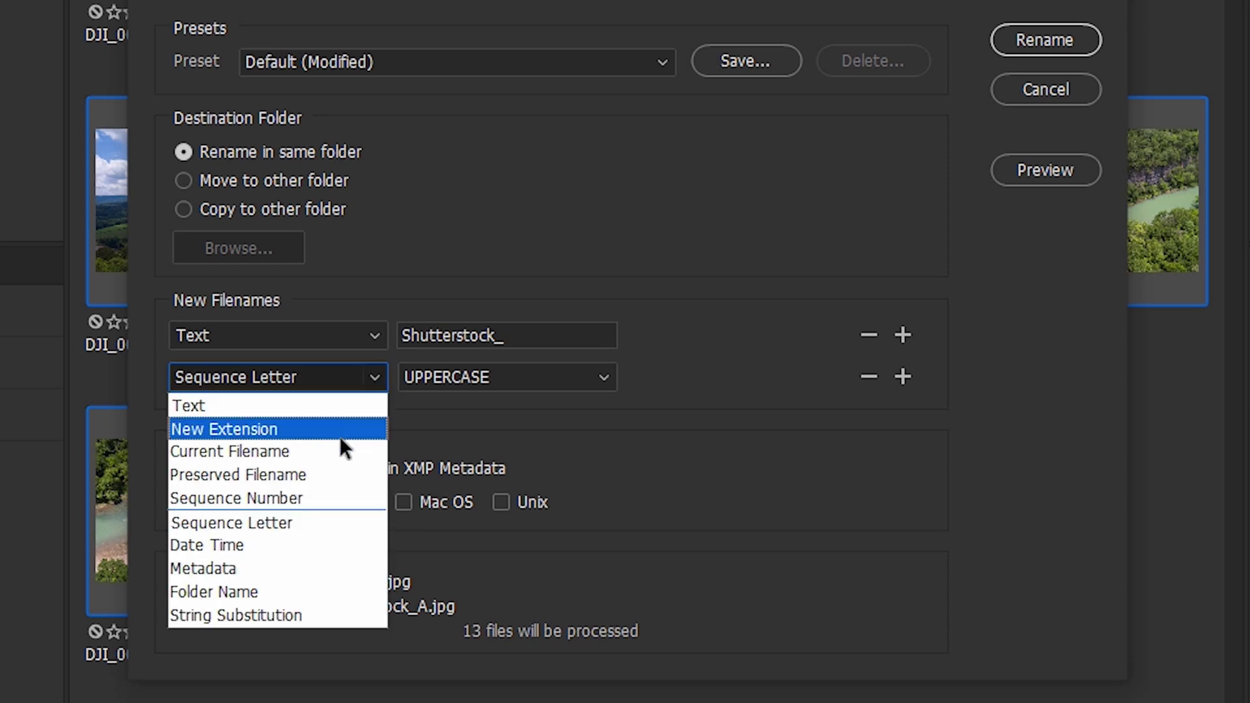
{"action": "left_click", "coordinate": [324, 500]}
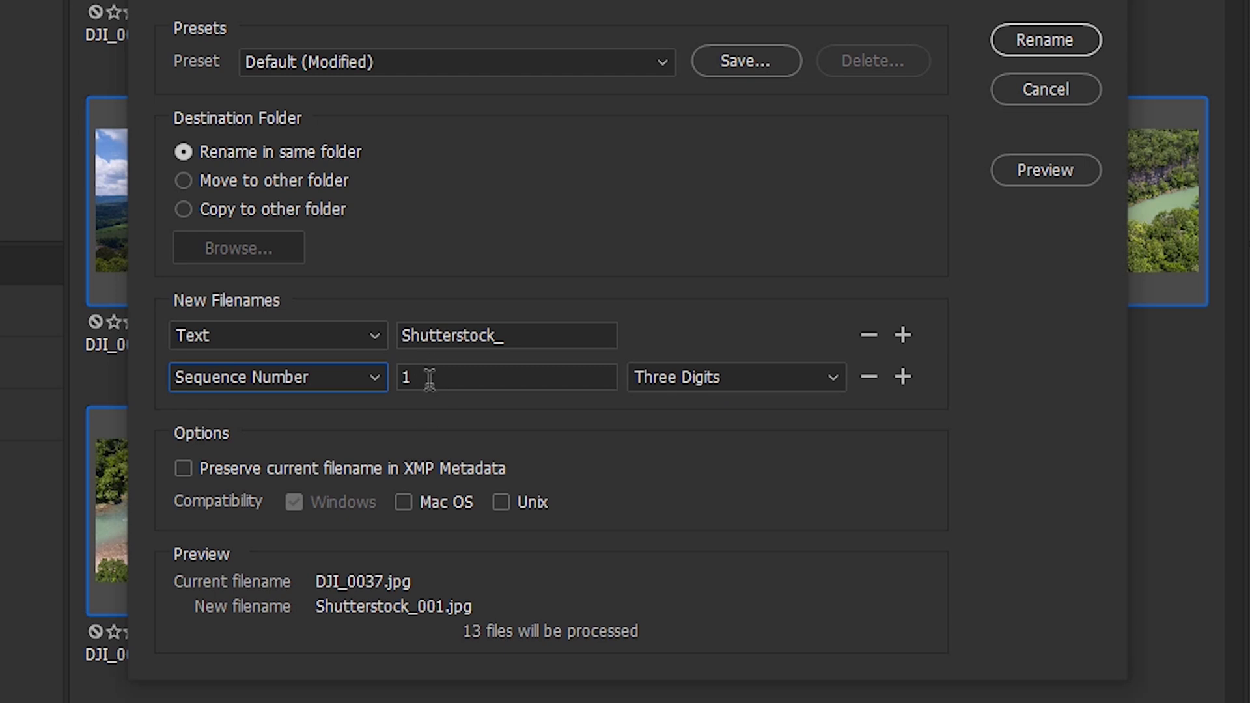
{"action": "left_click", "coordinate": [701, 377]}
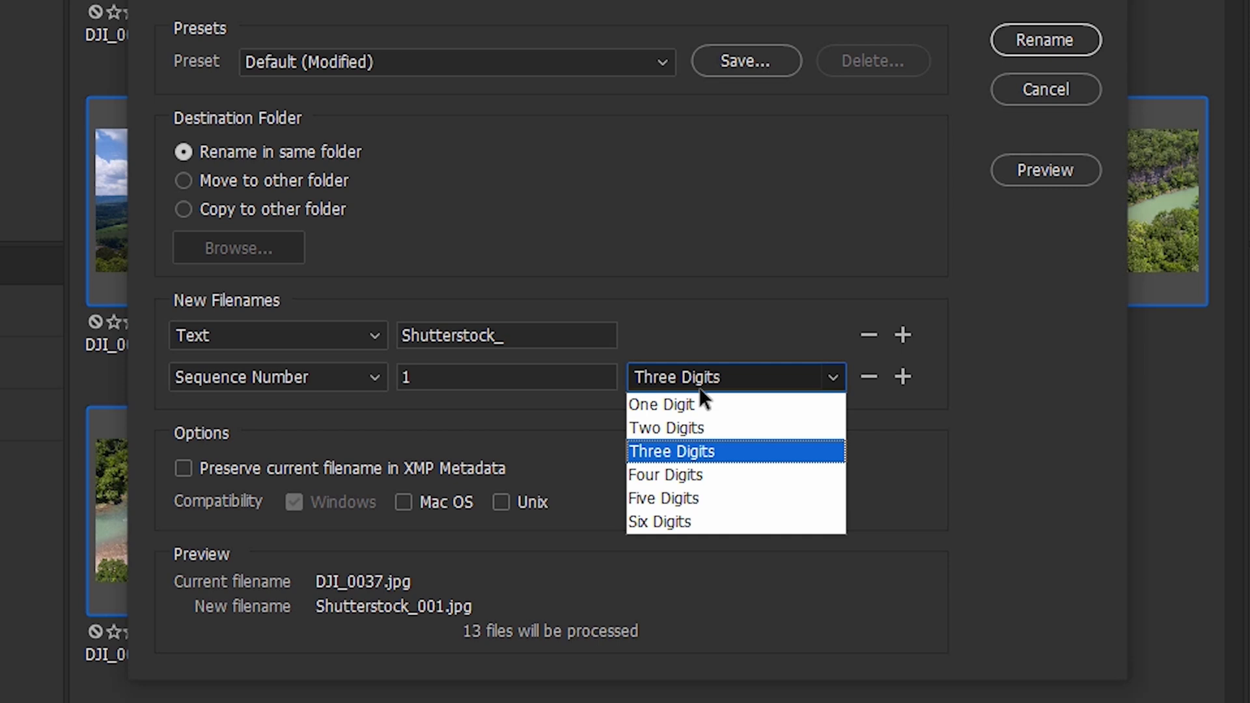
{"action": "left_click", "coordinate": [685, 454]}
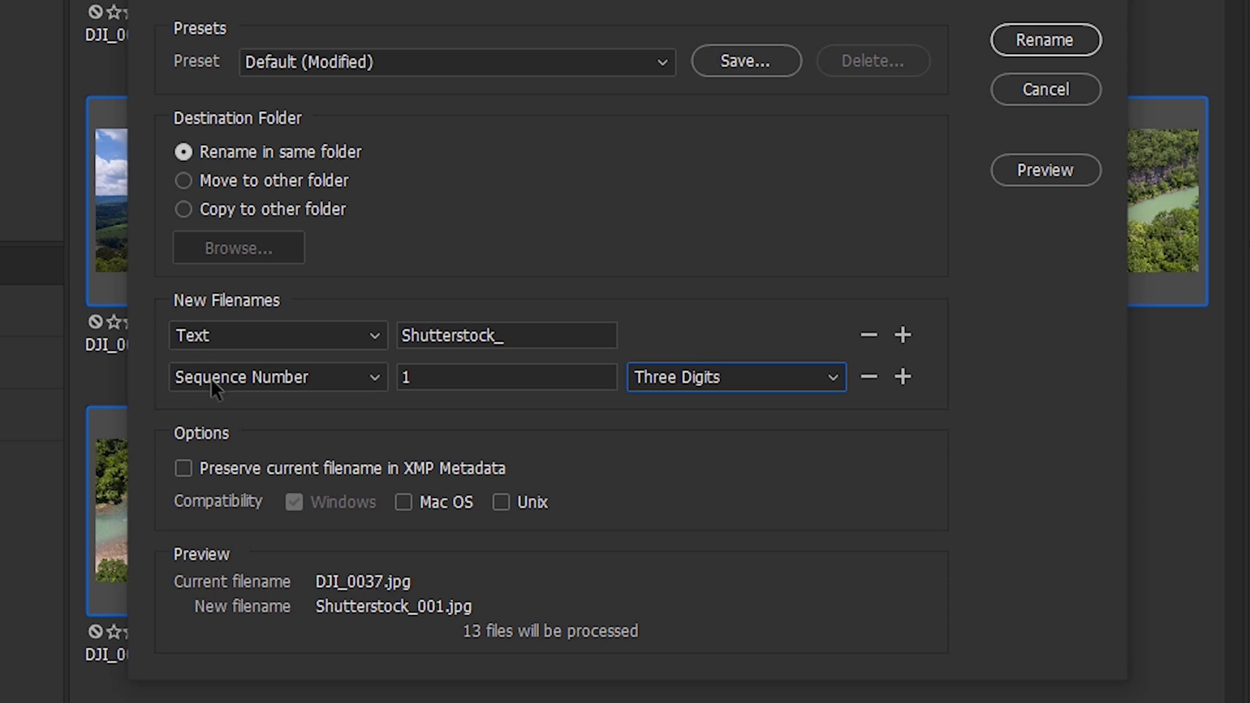
Add a third Sequence Letter name part, then remove it again.
{"action": "left_click", "coordinate": [903, 377]}
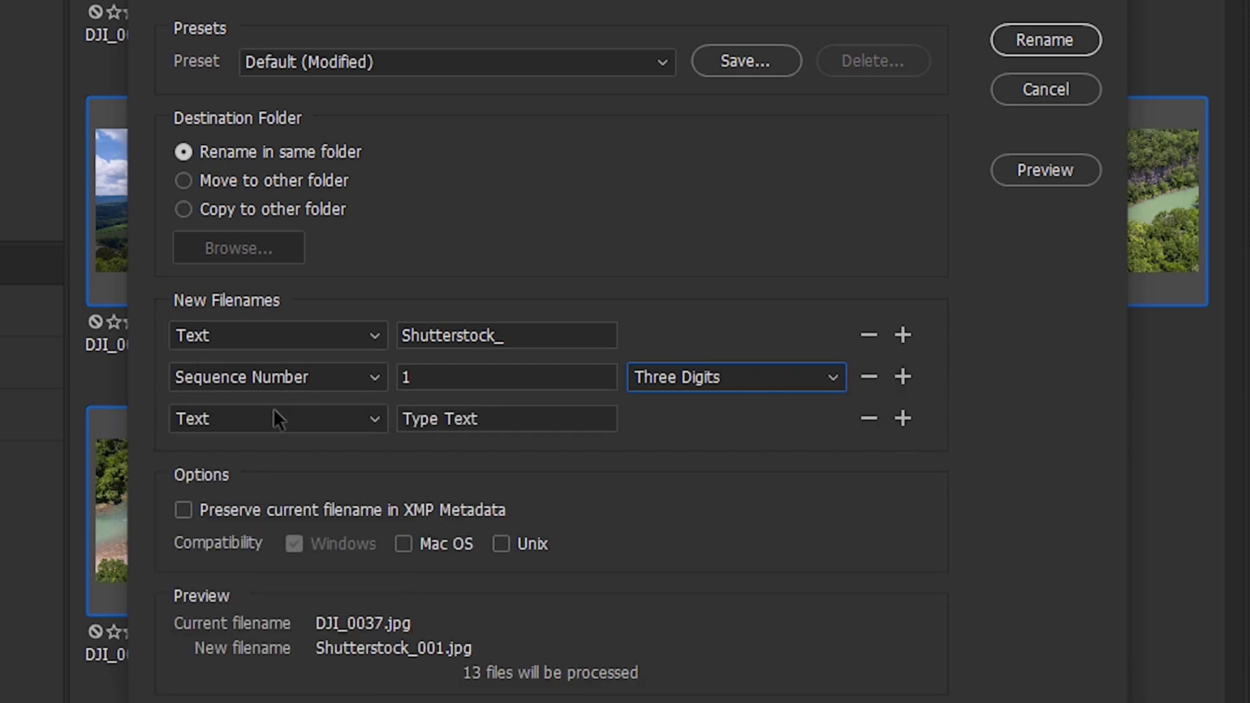
{"action": "left_click", "coordinate": [248, 419]}
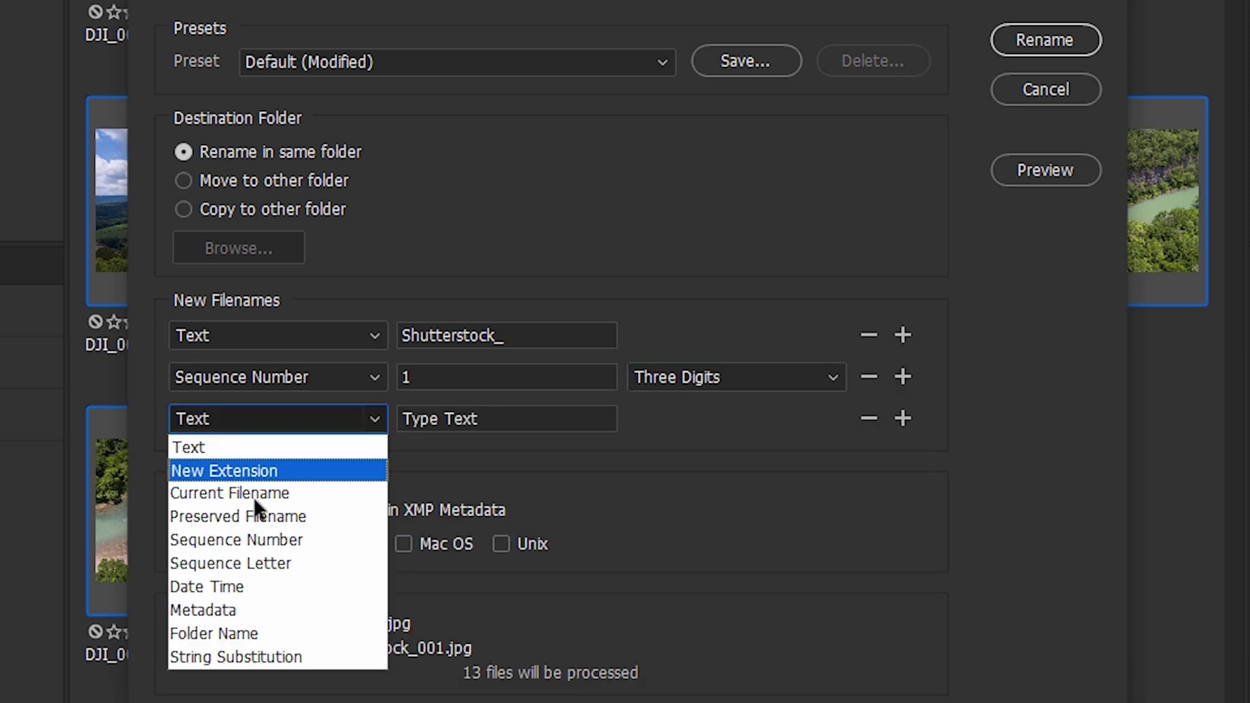
{"action": "left_click", "coordinate": [258, 562]}
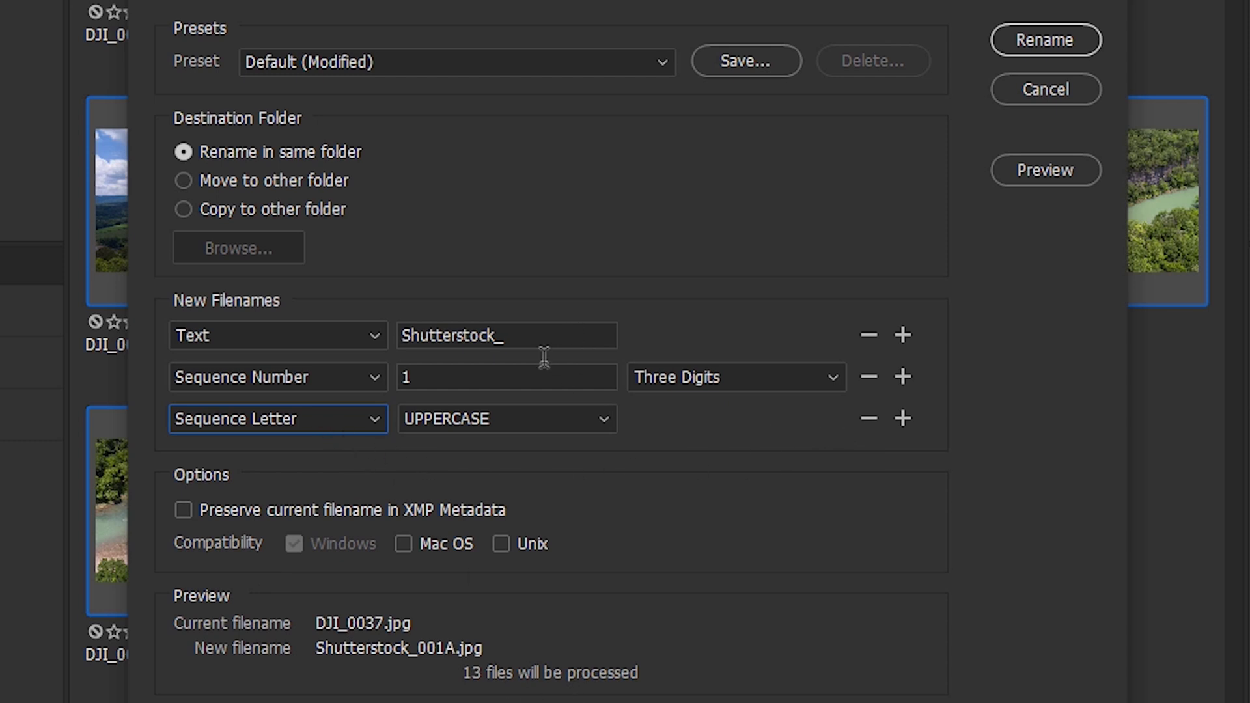
{"action": "left_click", "coordinate": [868, 419]}
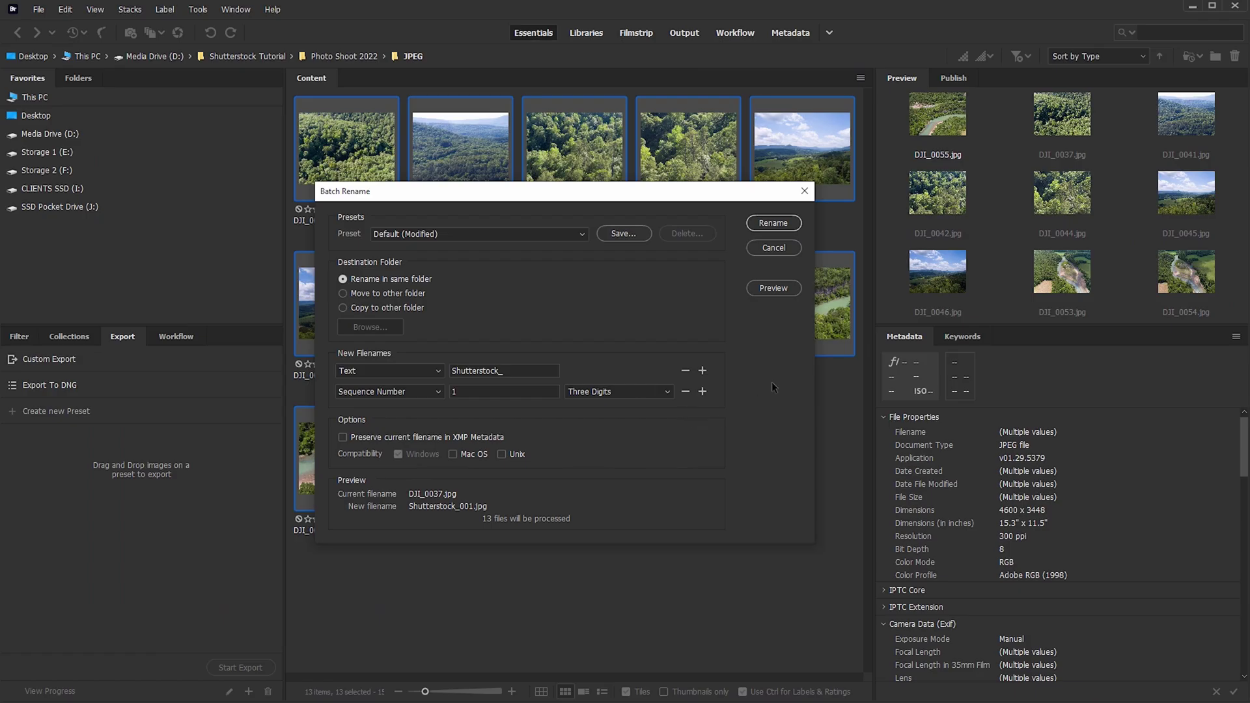
Check the preview list of all 13 new names, then apply the rename.
{"action": "left_click", "coordinate": [784, 290]}
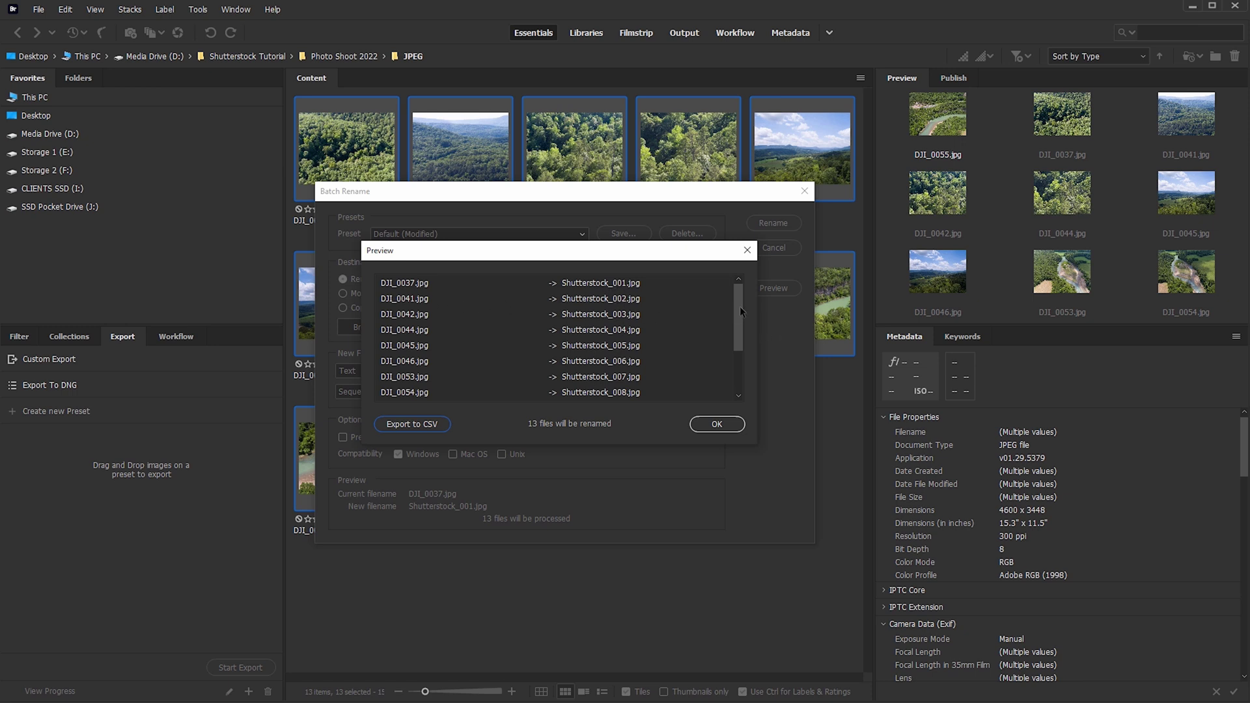
{"action": "left_click_drag", "start_coordinate": [740, 306], "coordinate": [735, 361]}
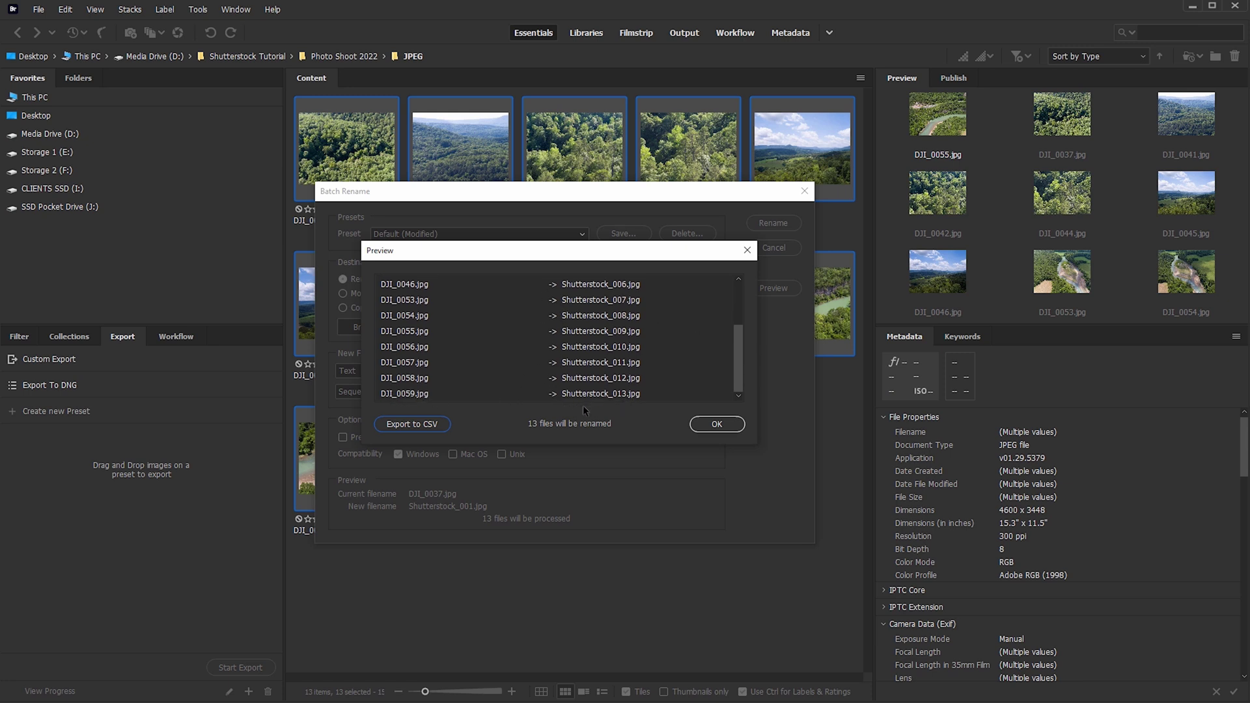
{"action": "left_click", "coordinate": [715, 424]}
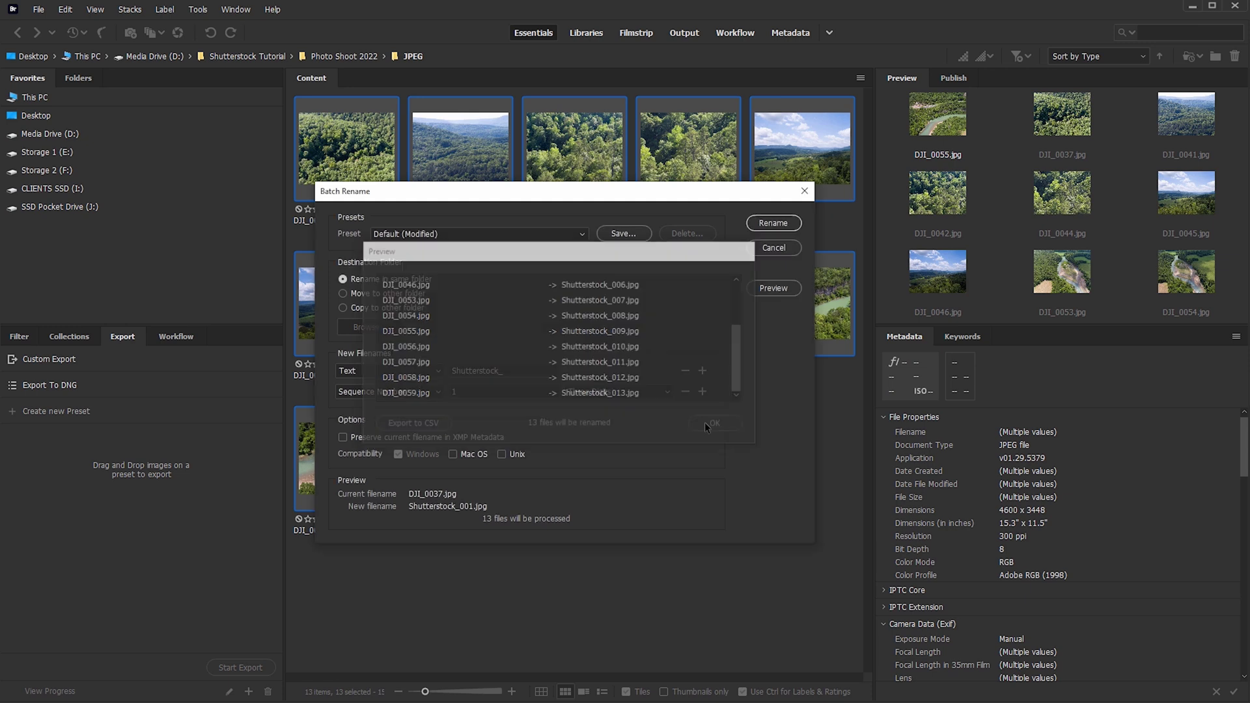
{"action": "left_click", "coordinate": [773, 223]}
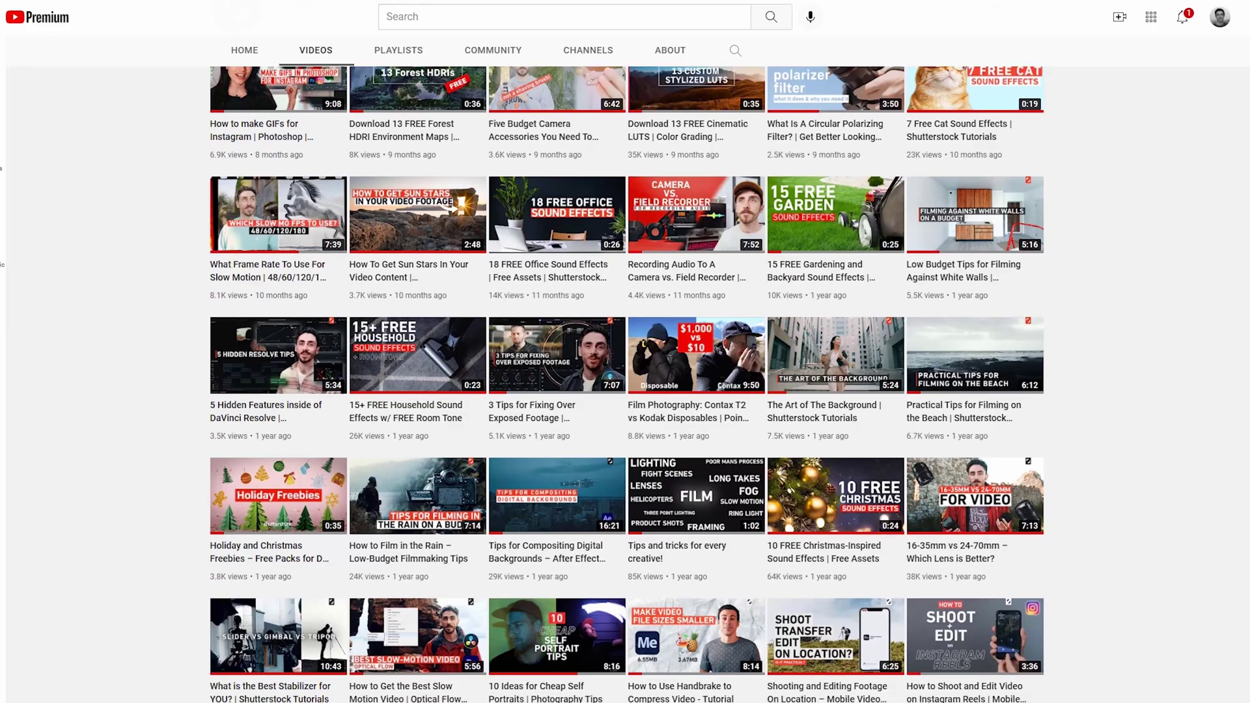
{"action": "scroll", "coordinate": [627, 384], "scroll_direction": "down", "scroll_amount": 1}
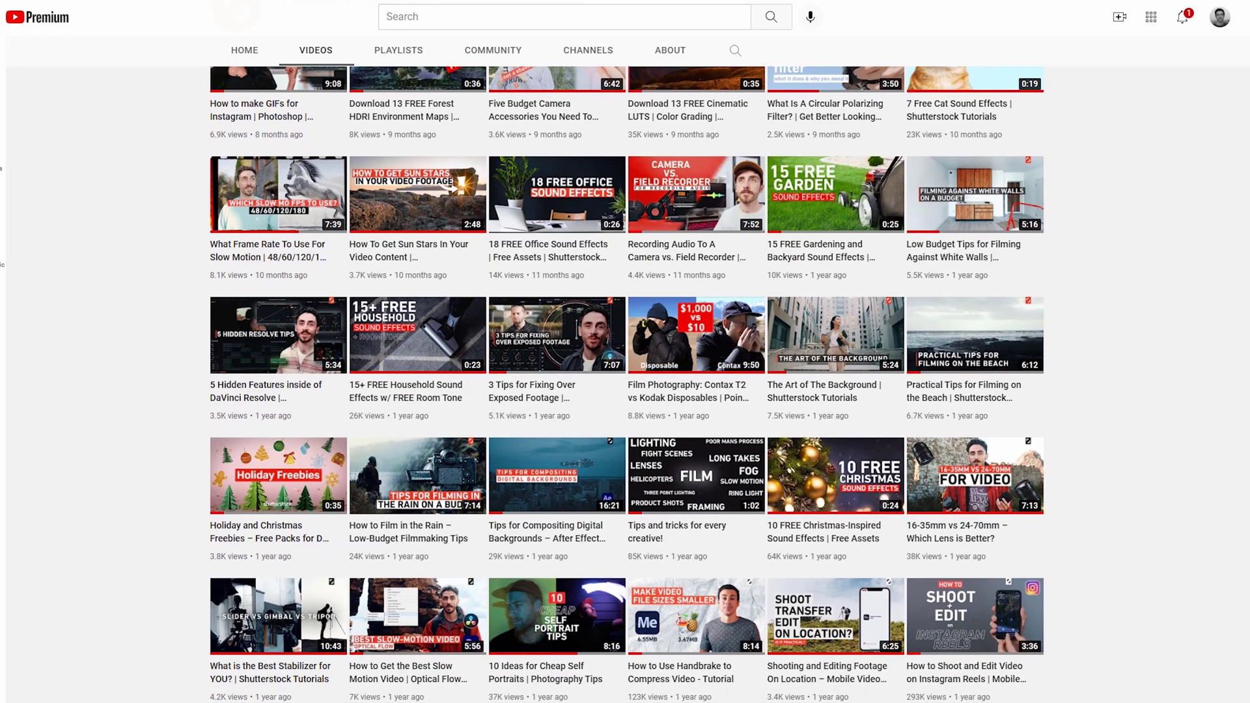
{"action": "scroll", "coordinate": [627, 384], "scroll_direction": "down", "scroll_amount": 1}
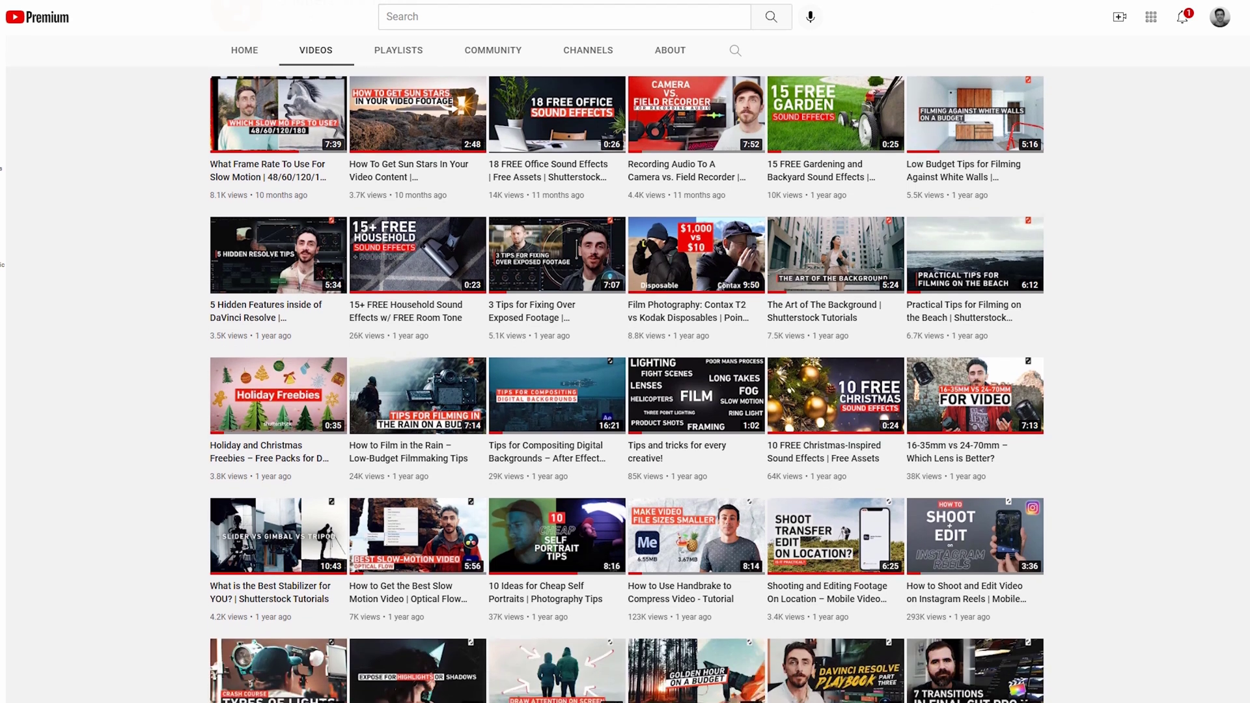
{"action": "scroll", "coordinate": [627, 384], "scroll_direction": "down", "scroll_amount": 1}
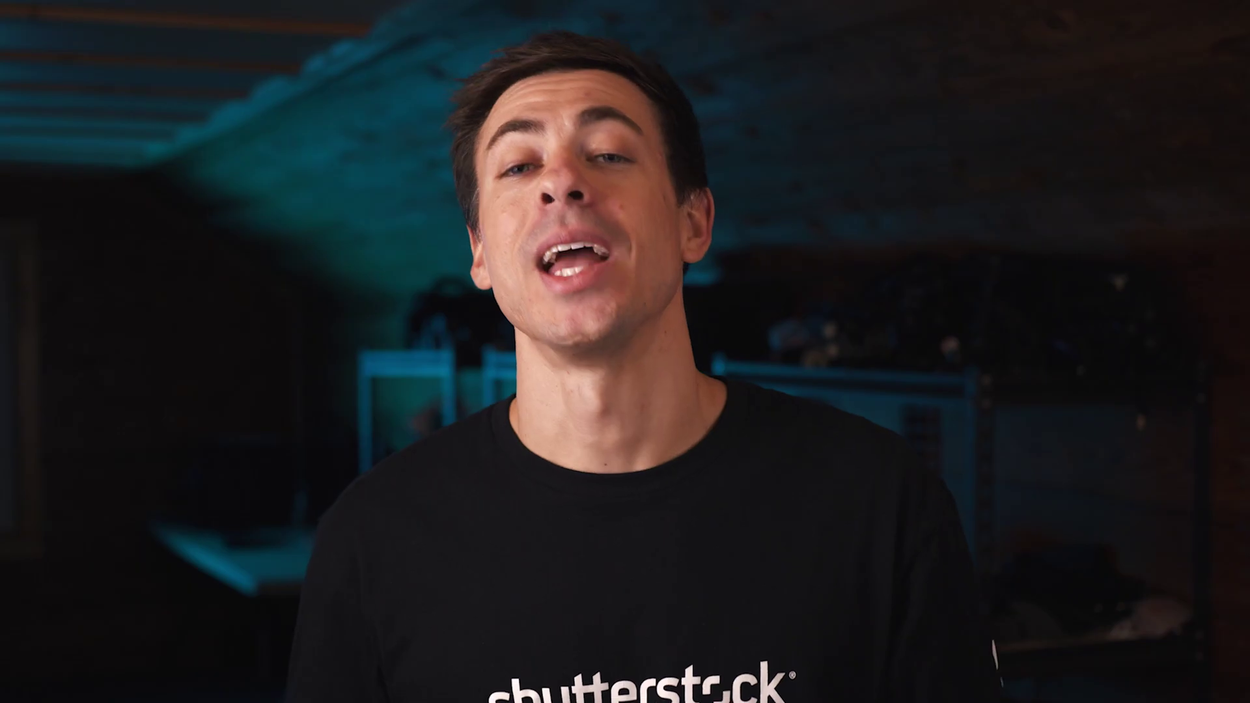